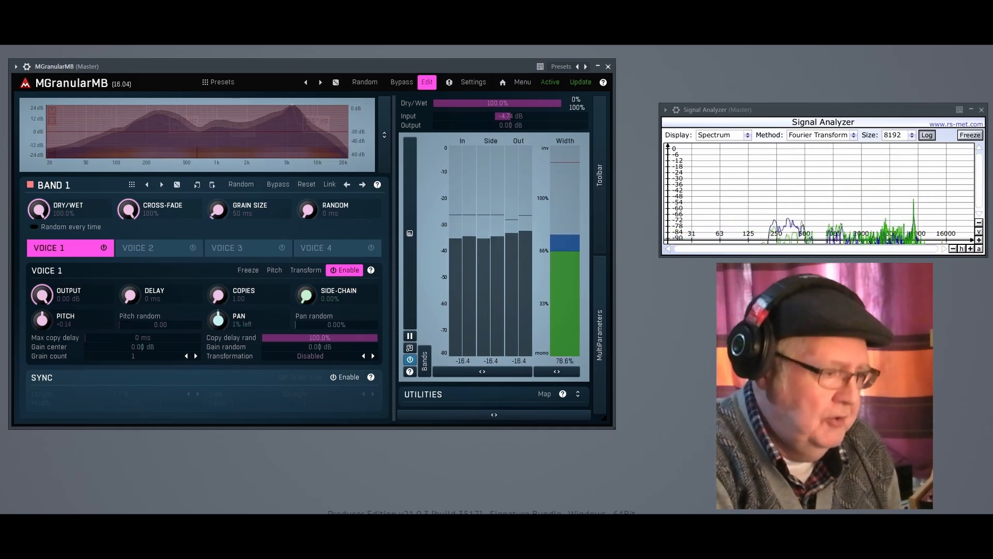
# Replace the current single band with four default bands and confirm clearing the existing band settings
pyautogui.click(182, 116)
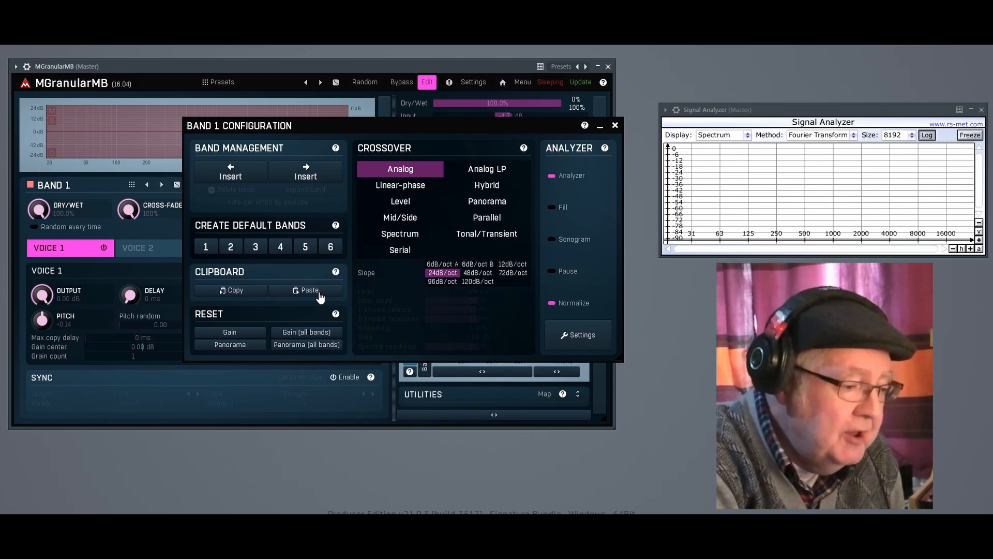
pyautogui.click(280, 249)
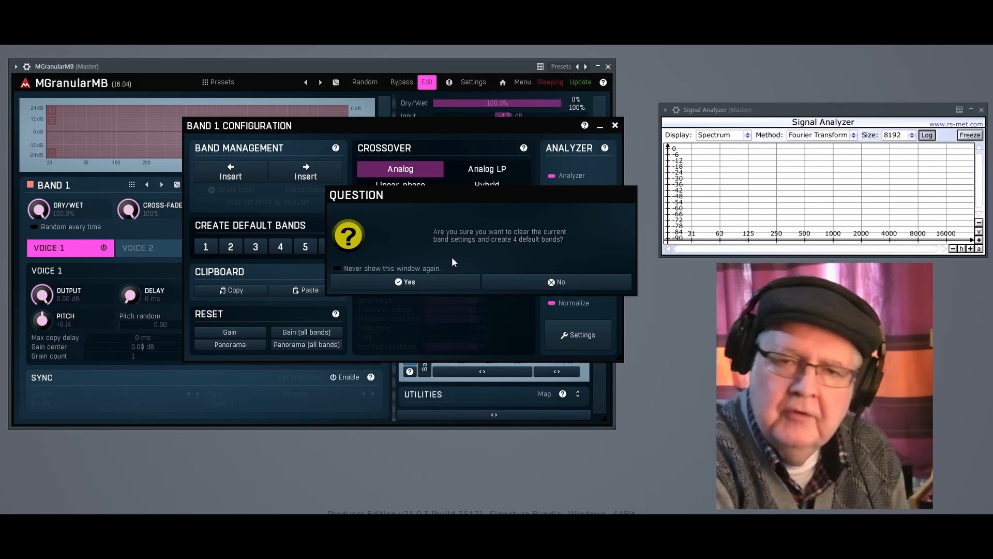
pyautogui.click(417, 283)
pyautogui.click(416, 282)
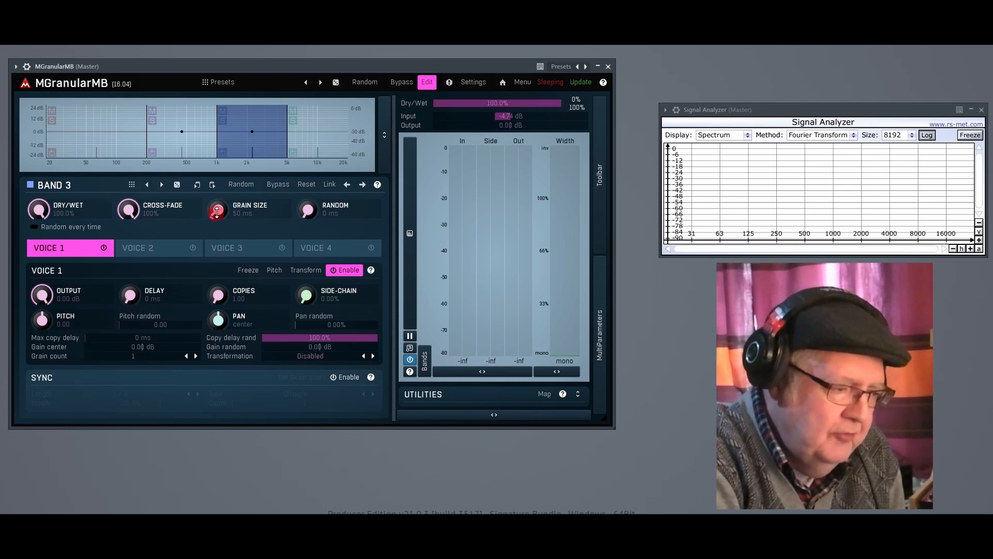
# Select the bands one after another on the band graph to compare each band's own settings
pyautogui.click(116, 110)
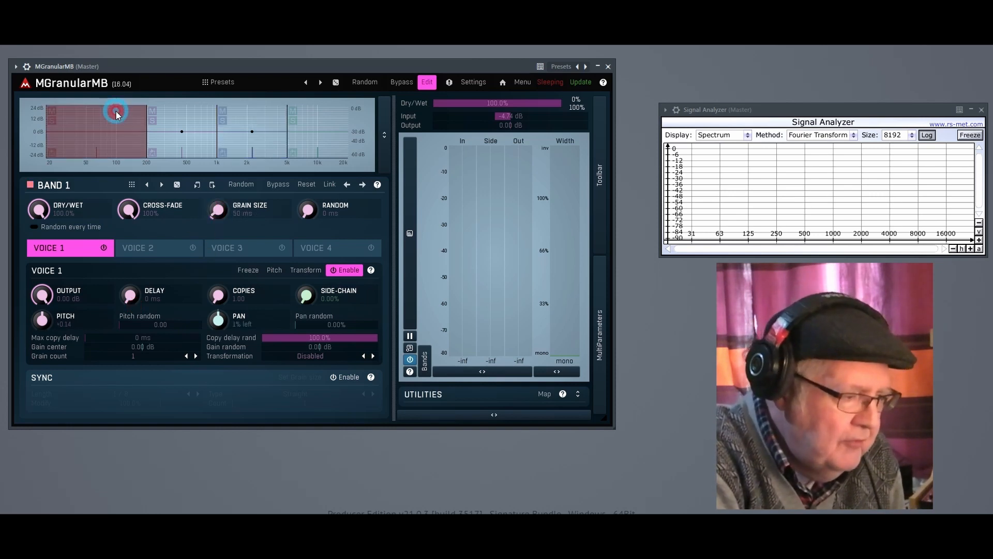
pyautogui.click(176, 119)
pyautogui.click(253, 118)
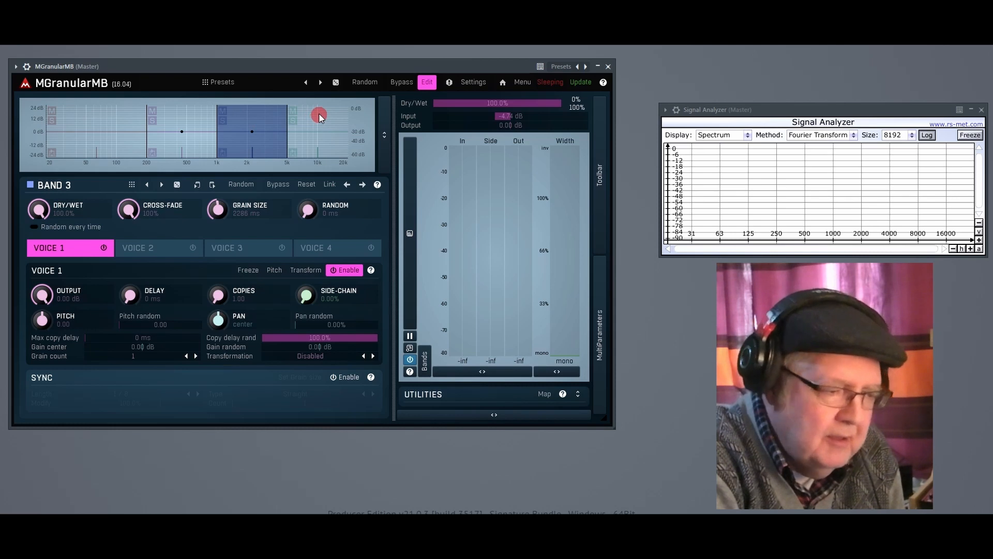
pyautogui.click(319, 116)
pyautogui.click(197, 115)
pyautogui.click(236, 117)
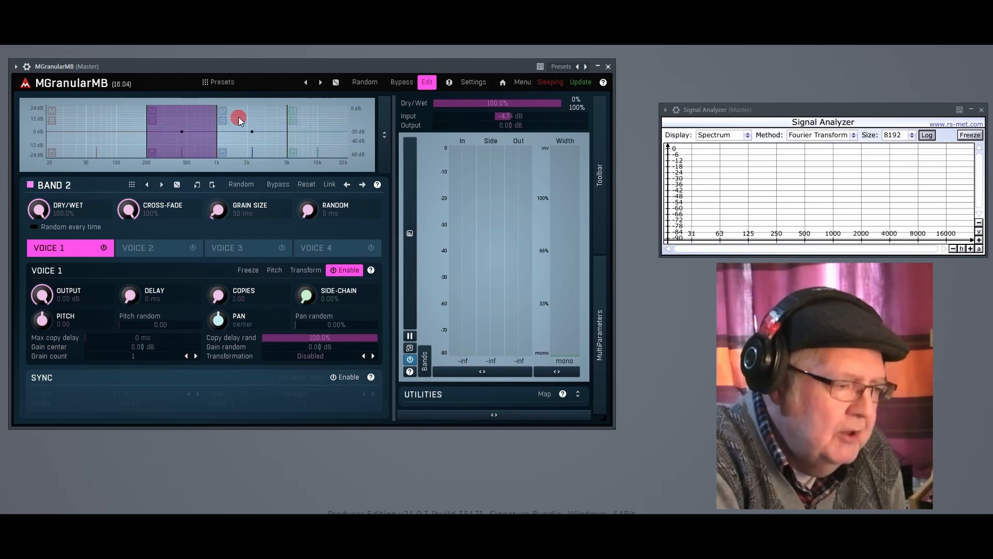
pyautogui.click(112, 110)
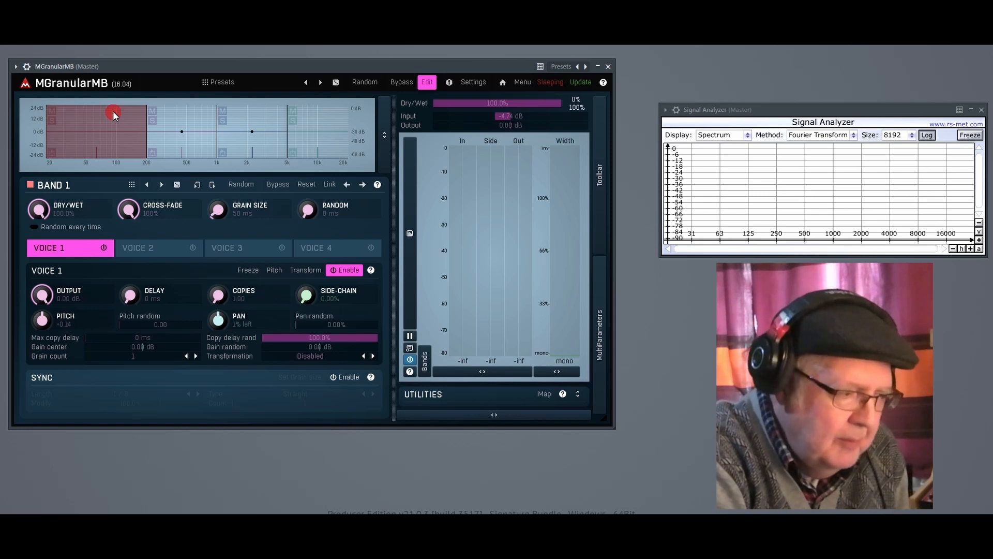
pyautogui.click(244, 111)
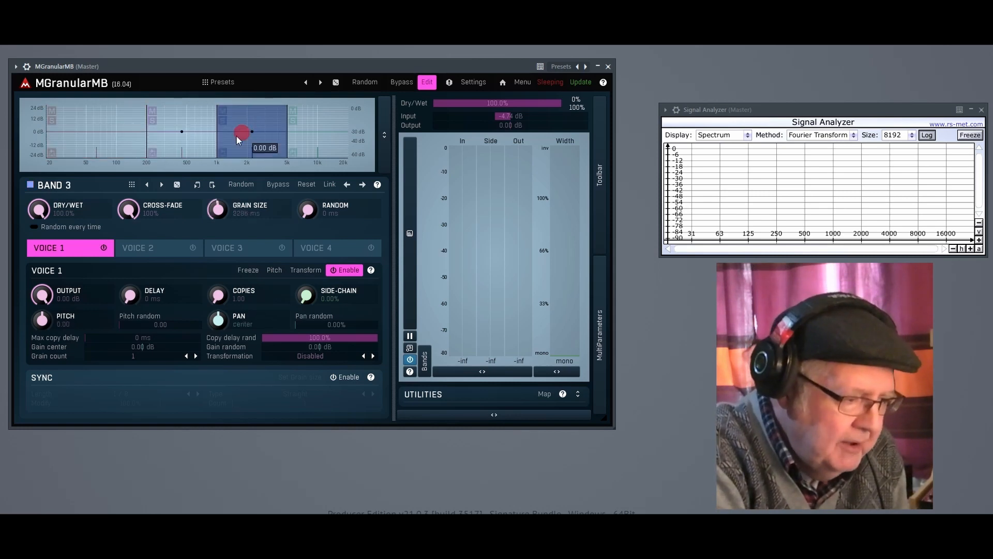
# Set band 3's grain size to about 2363 ms and its voice 1 to pitch +12.29, delay 72 ms and 12.70 copies
pyautogui.moveTo(228, 211); pyautogui.dragTo(229, 209)
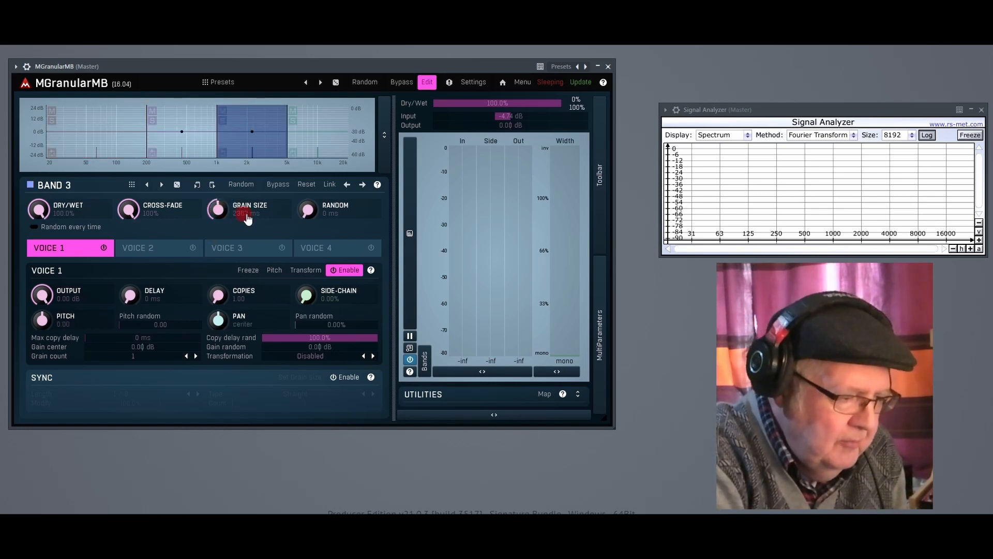
pyautogui.moveTo(42, 318); pyautogui.dragTo(46, 314)
pyautogui.moveTo(132, 296); pyautogui.dragTo(133, 293)
pyautogui.moveTo(222, 295); pyautogui.dragTo(210, 296)
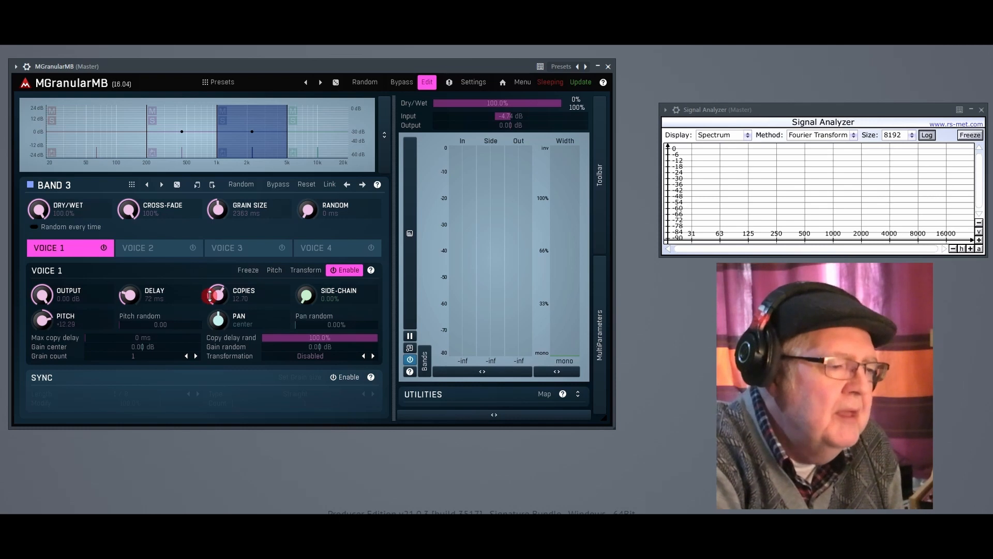
# Replace the current bands with five default bands and confirm clearing the existing band settings
pyautogui.click(171, 142)
pyautogui.rightClick(247, 121)
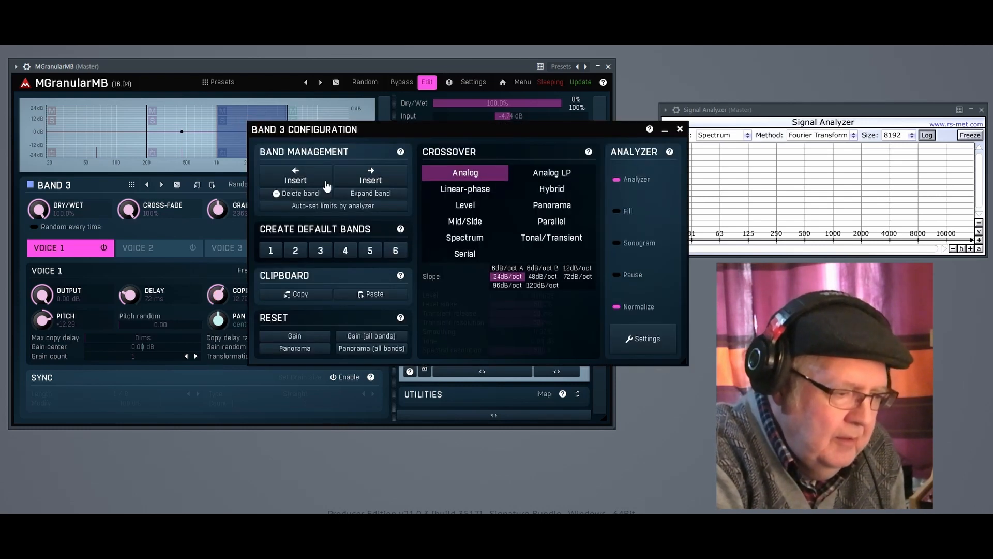
pyautogui.click(371, 251)
pyautogui.click(403, 282)
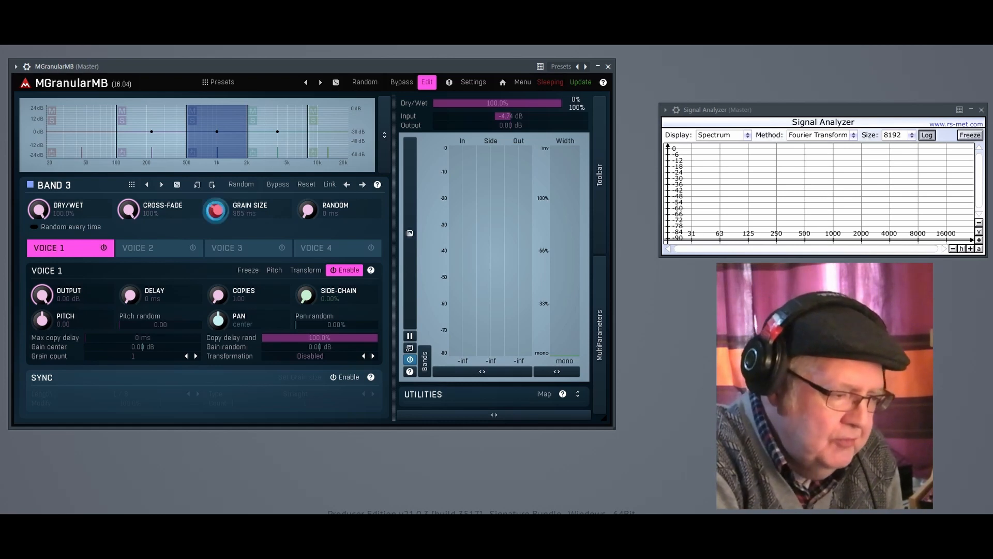
# Raise band 3's grain size and set its voice 1 pitch to about -18.62
pyautogui.moveTo(219, 210); pyautogui.dragTo(218, 171)
pyautogui.moveTo(41, 319); pyautogui.dragTo(41, 292)
# Insert a new band directly after band 3 and reselect band 3
pyautogui.click(241, 112)
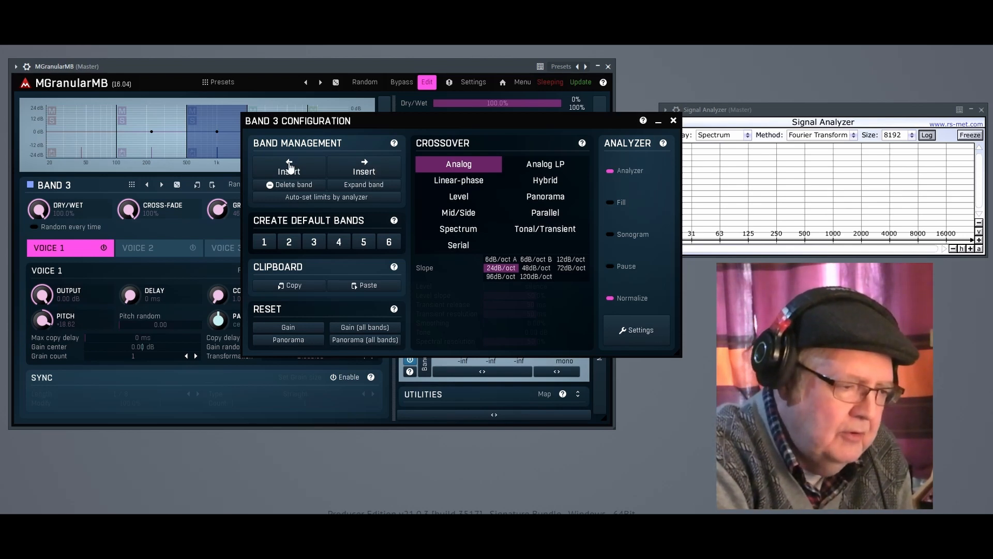
pyautogui.click(368, 167)
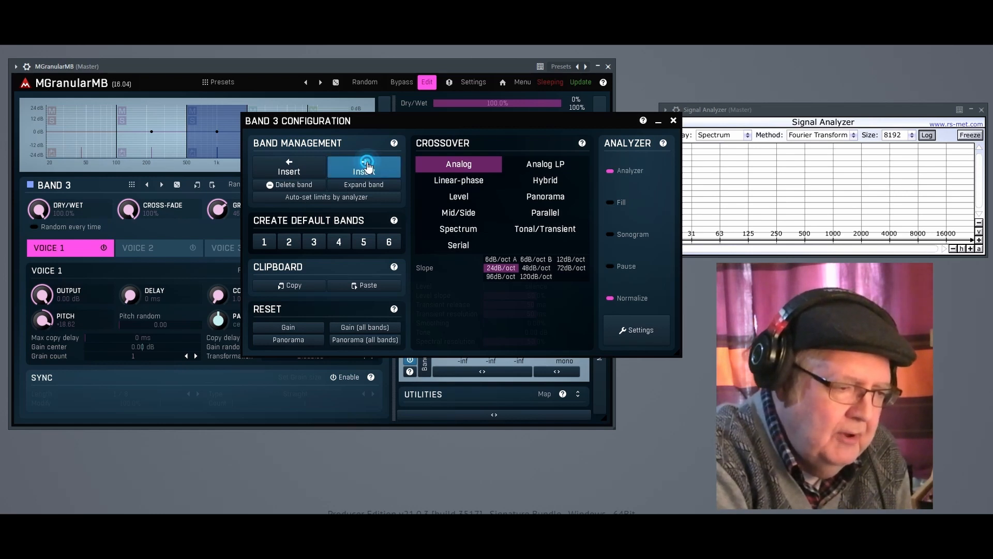
pyautogui.click(214, 120)
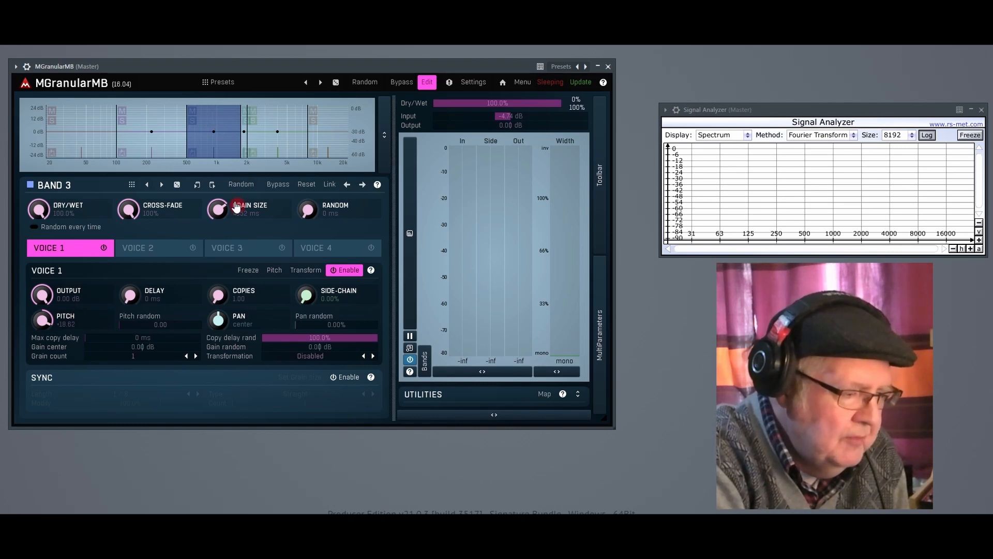
# Set band 3's grain size to about 59 ms and its voice 1 pitch to exactly 0
pyautogui.moveTo(215, 208); pyautogui.dragTo(215, 209)
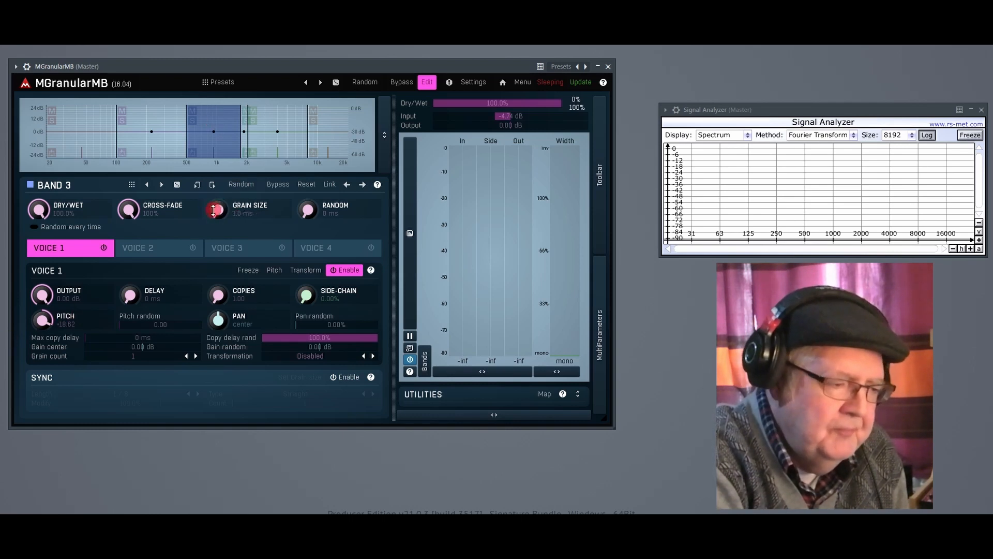
pyautogui.moveTo(235, 217); pyautogui.dragTo(234, 211)
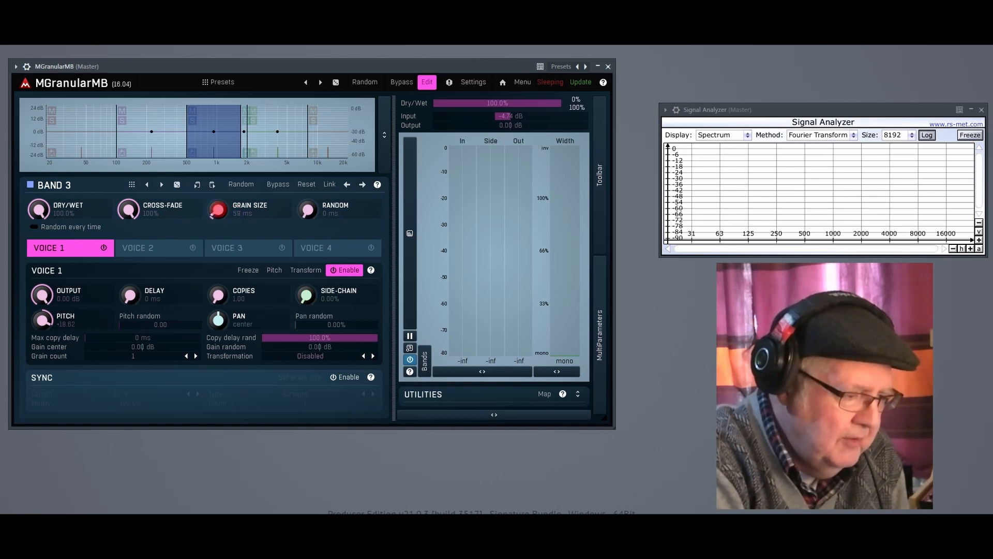
pyautogui.doubleClick(68, 325)
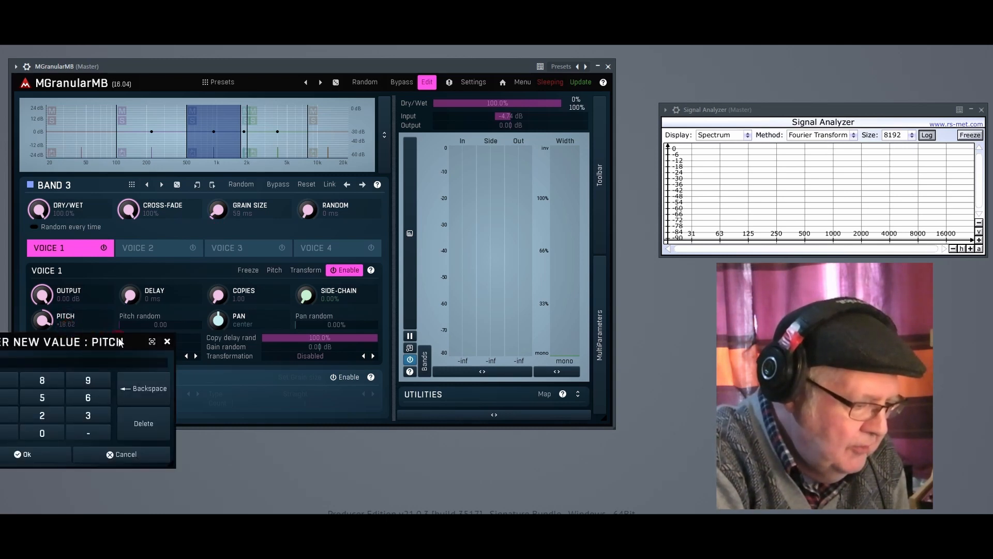
pyautogui.moveTo(129, 338); pyautogui.dragTo(282, 200)
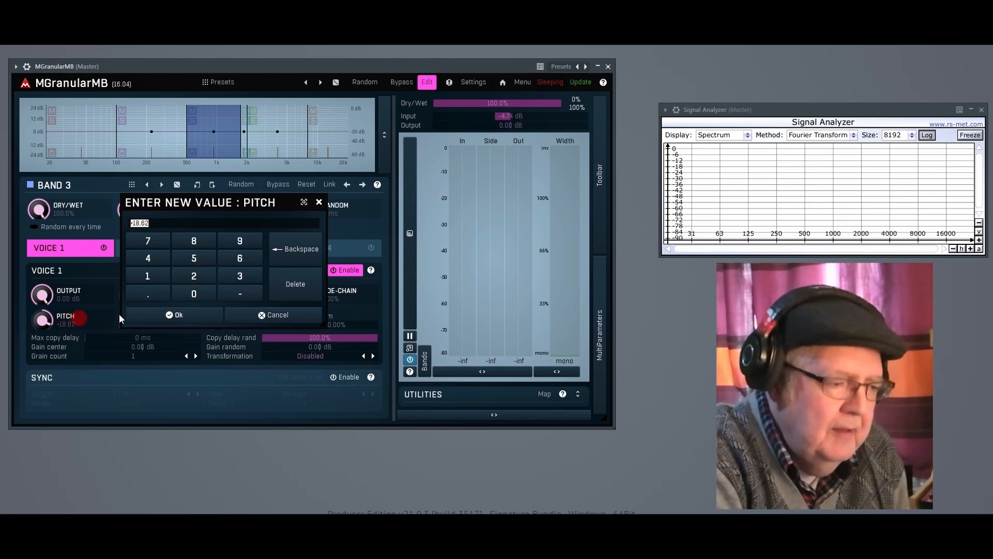
pyautogui.click(195, 295)
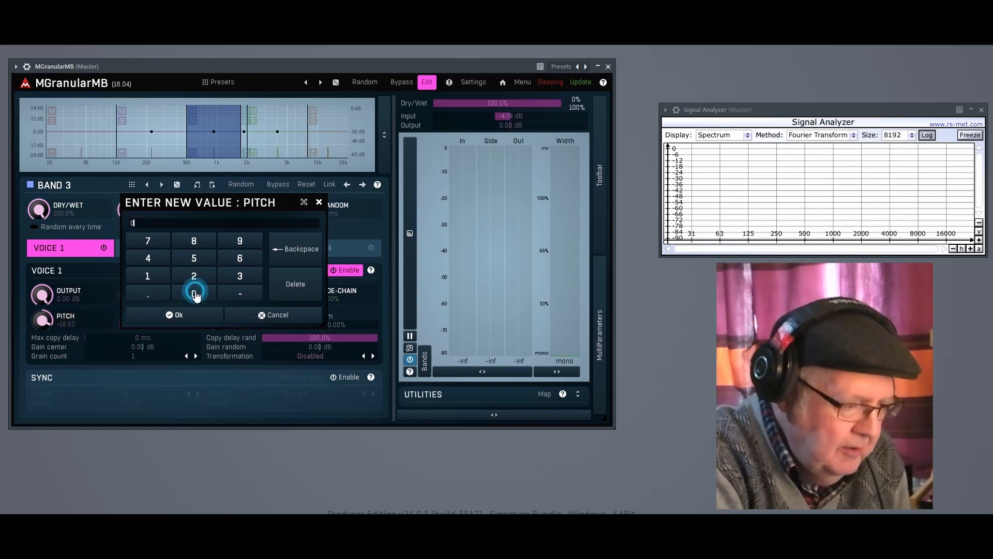
pyautogui.click(191, 317)
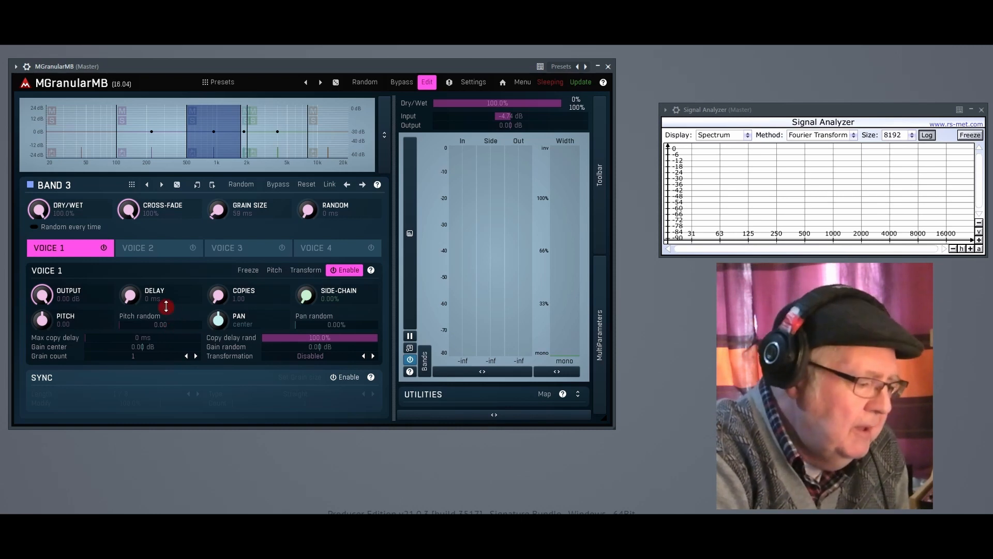
# Start playback and audition band 2 soloed and bypassed, switching each state back off
pyautogui.click(158, 112)
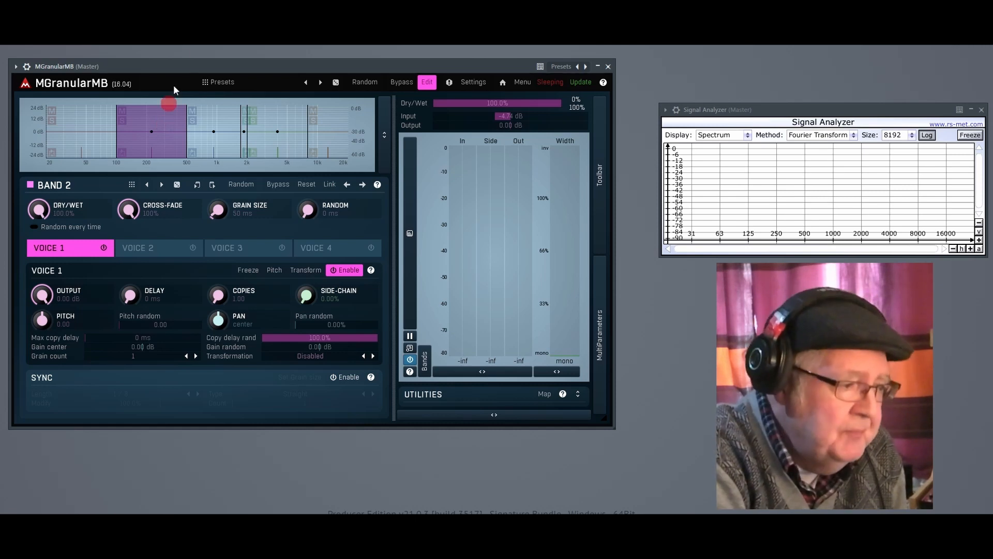
pyautogui.press('space')
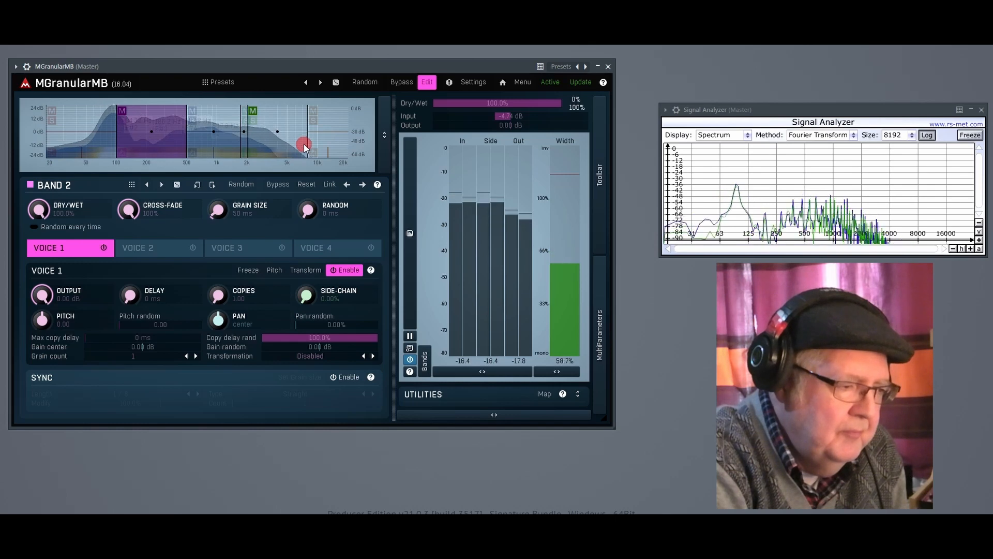
pyautogui.click(122, 121)
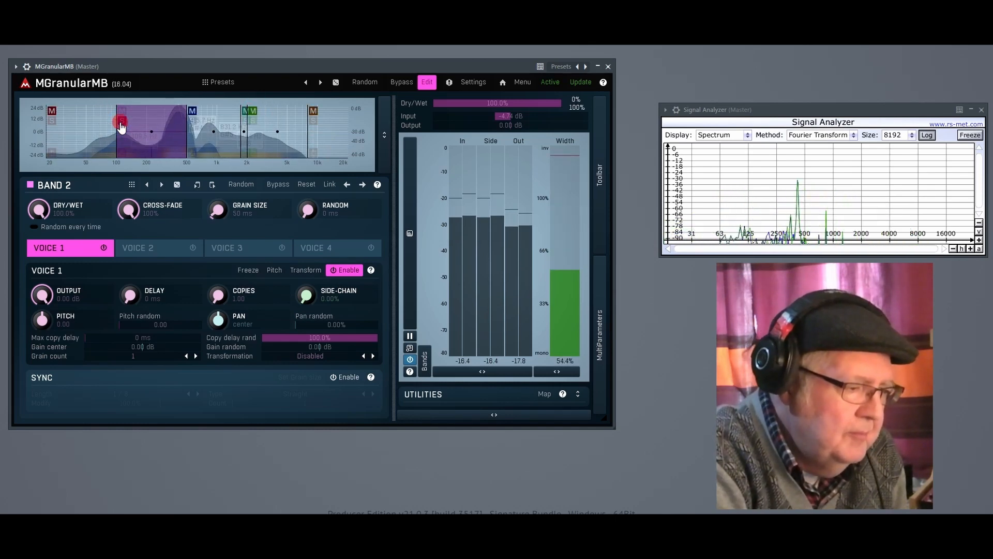
pyautogui.click(121, 120)
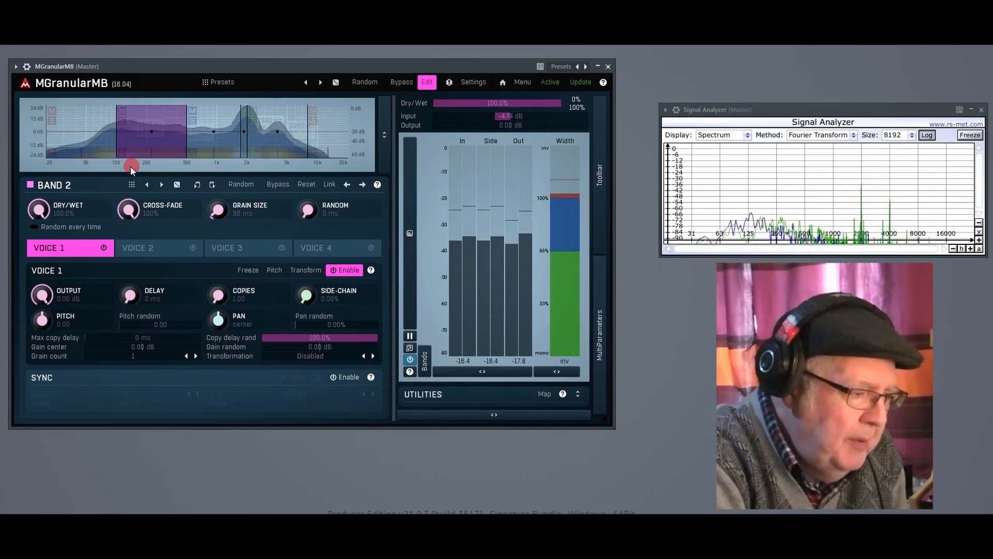
pyautogui.click(122, 152)
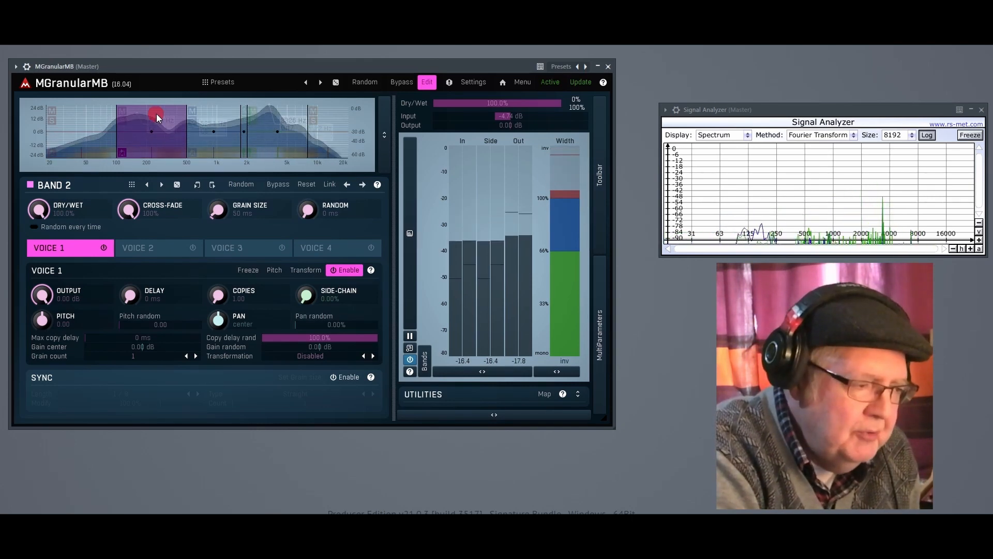
pyautogui.click(122, 154)
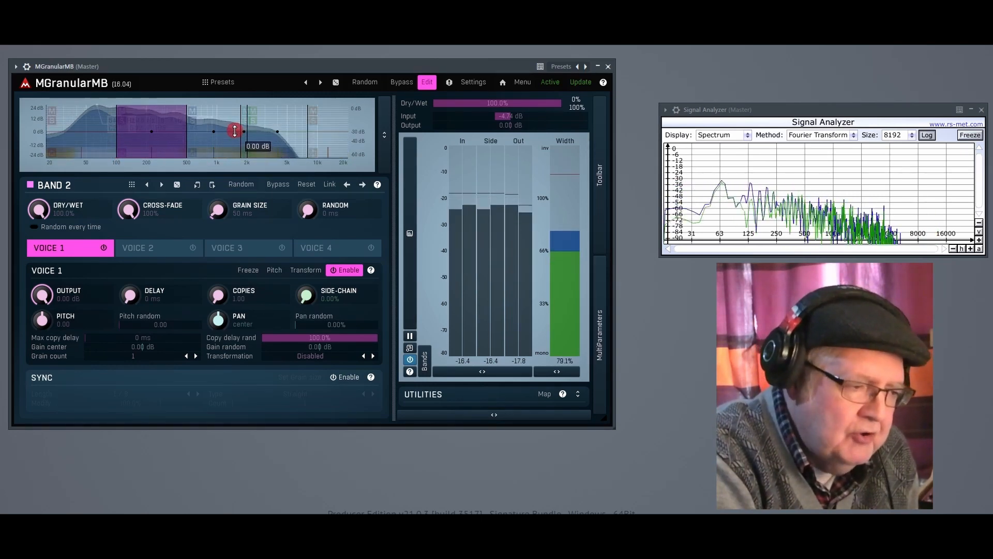
# Try changing band 3's gain and its panorama on the band graph during playback
pyautogui.moveTo(234, 131); pyautogui.dragTo(227, 160)
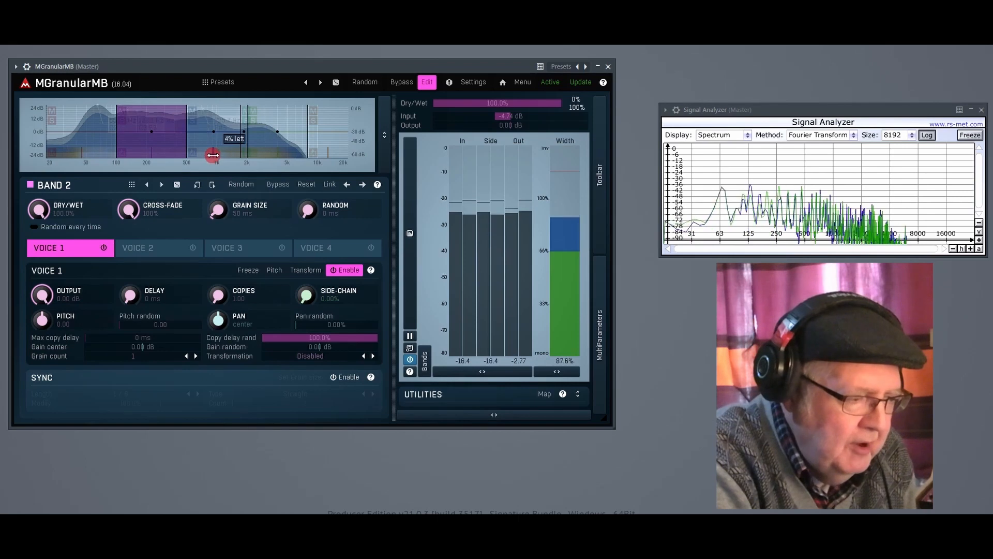
pyautogui.moveTo(216, 154); pyautogui.dragTo(213, 154)
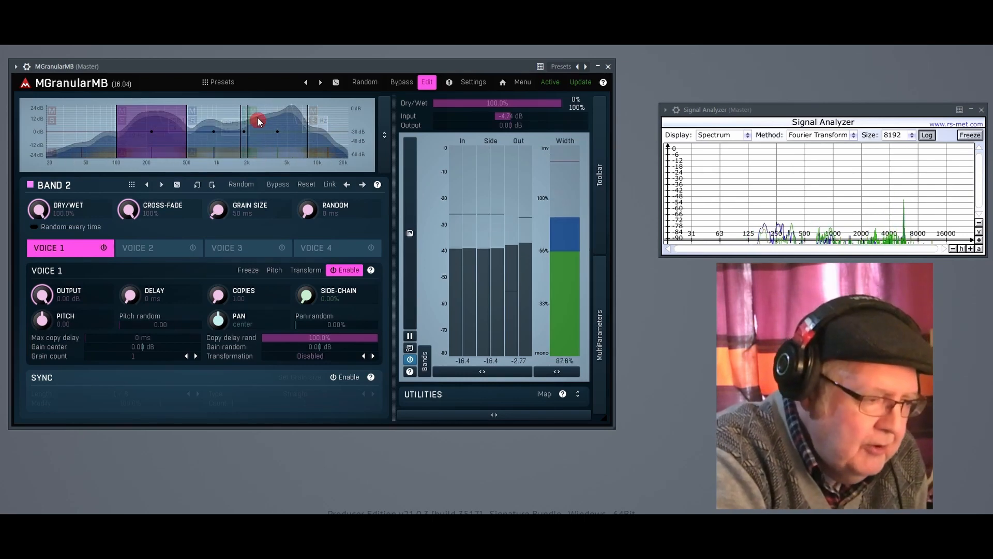
# Move the crossovers to narrow band 2 to an upper limit of about 339 Hz and to widen band 4
pyautogui.moveTo(248, 122); pyautogui.dragTo(282, 119)
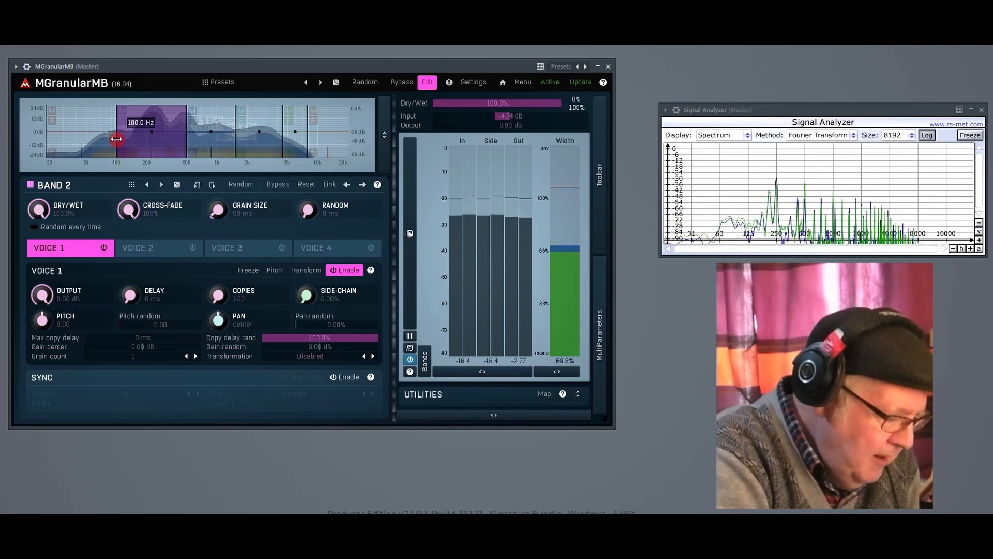
pyautogui.moveTo(116, 139); pyautogui.dragTo(170, 137)
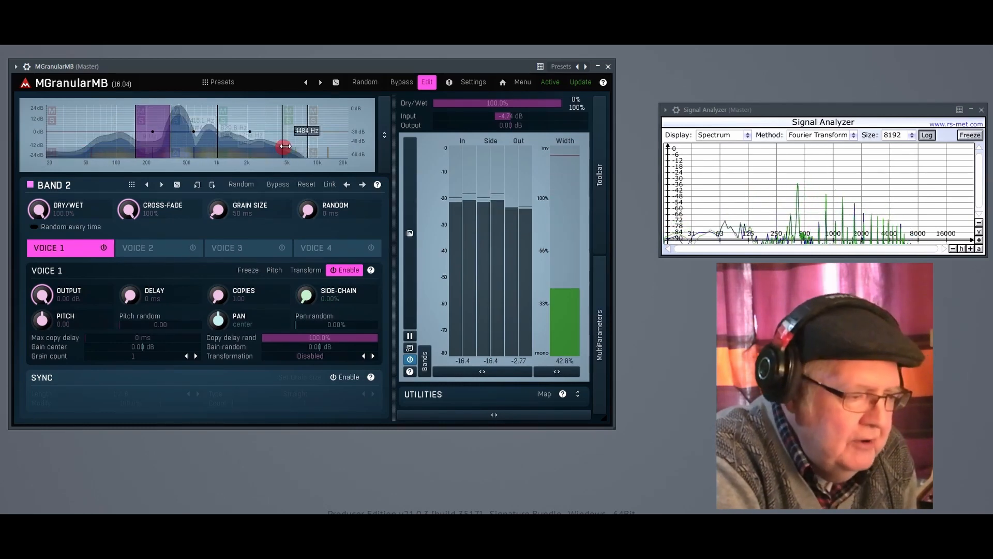
pyautogui.moveTo(283, 141); pyautogui.dragTo(273, 140)
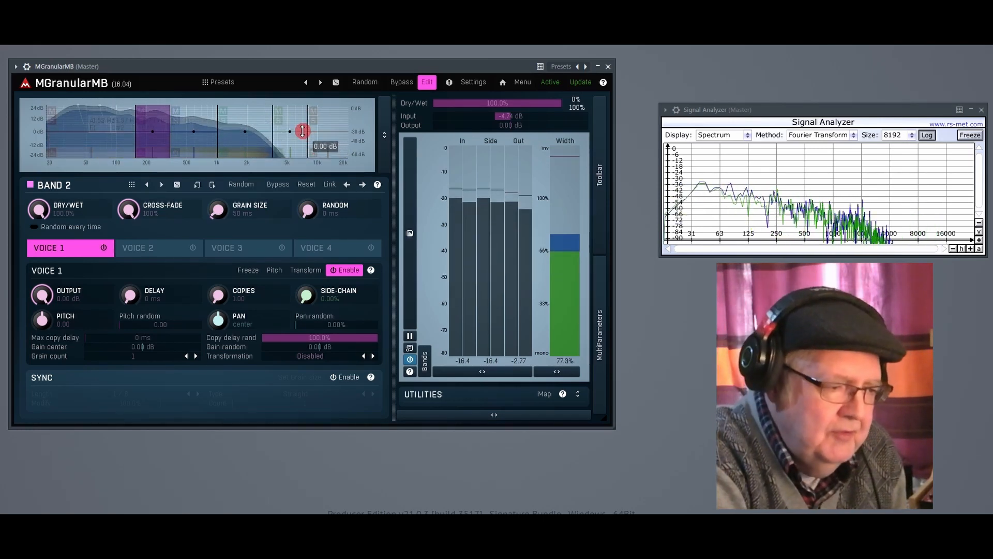
# Raise the gains of bands 5 and 6 to about +19.1 dB each and boost band 1 slightly
pyautogui.moveTo(302, 131); pyautogui.dragTo(300, 118)
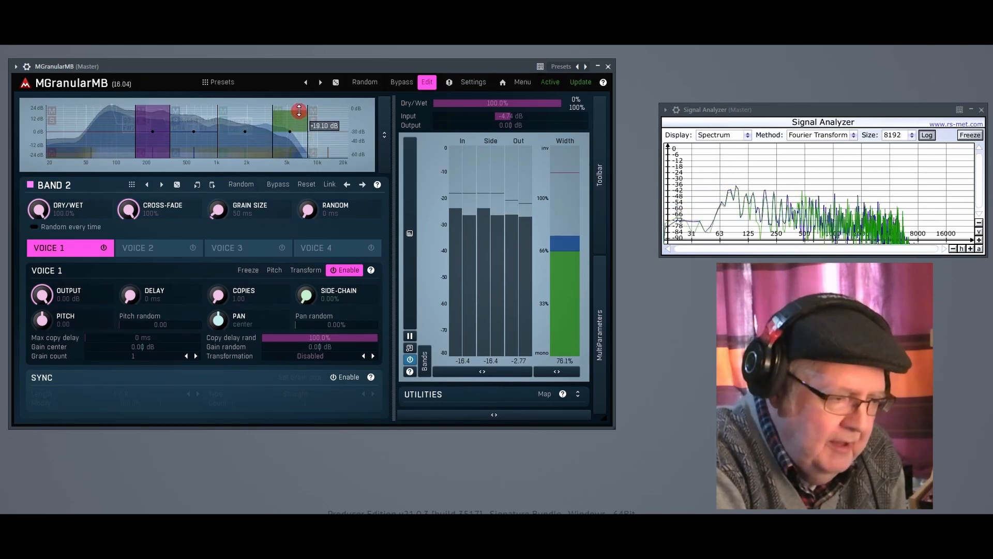
pyautogui.moveTo(336, 132); pyautogui.dragTo(336, 110)
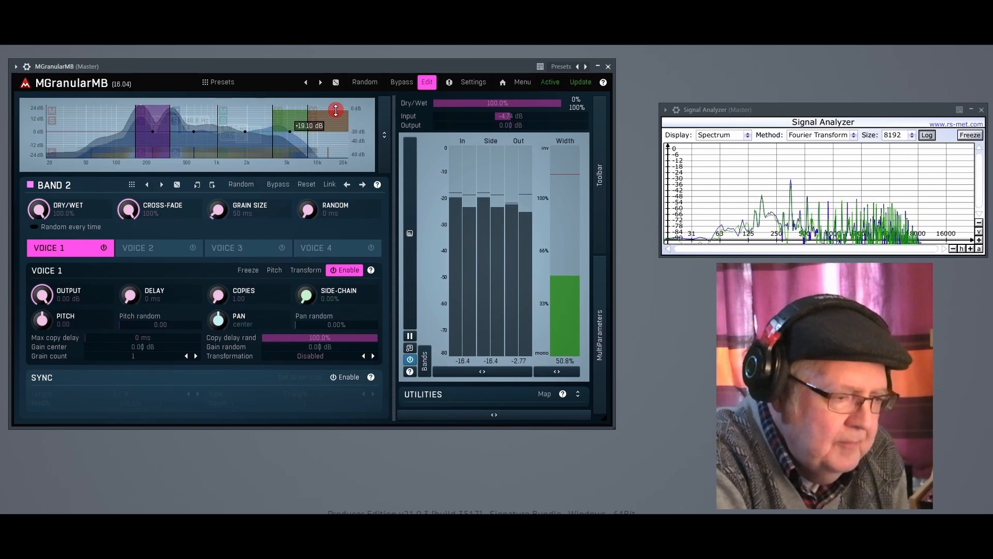
pyautogui.moveTo(81, 133)
pyautogui.moveTo(80, 132); pyautogui.dragTo(80, 124)
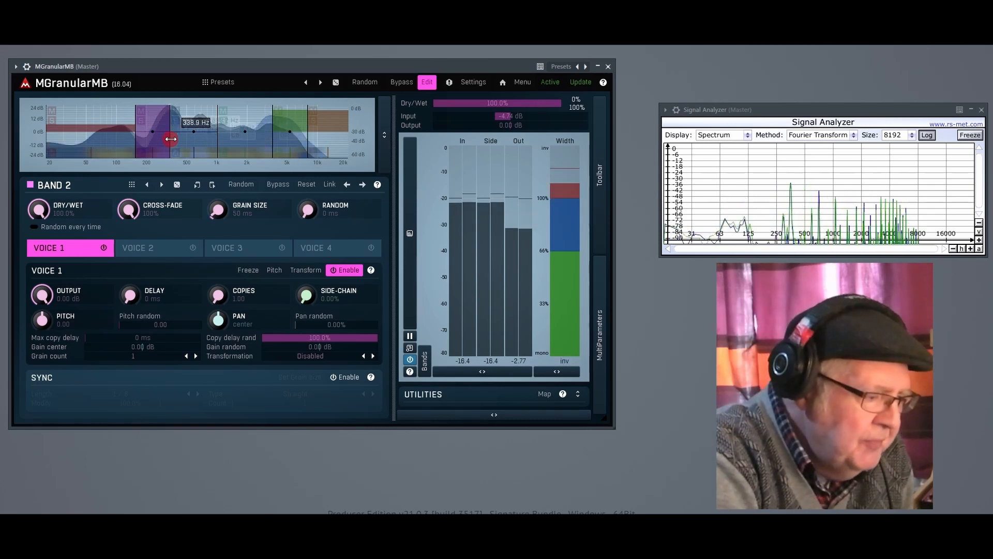
# Set the pitch of band 2's voice 1 to about +6.91 and lower its output to about -30.5 dB
pyautogui.click(80, 247)
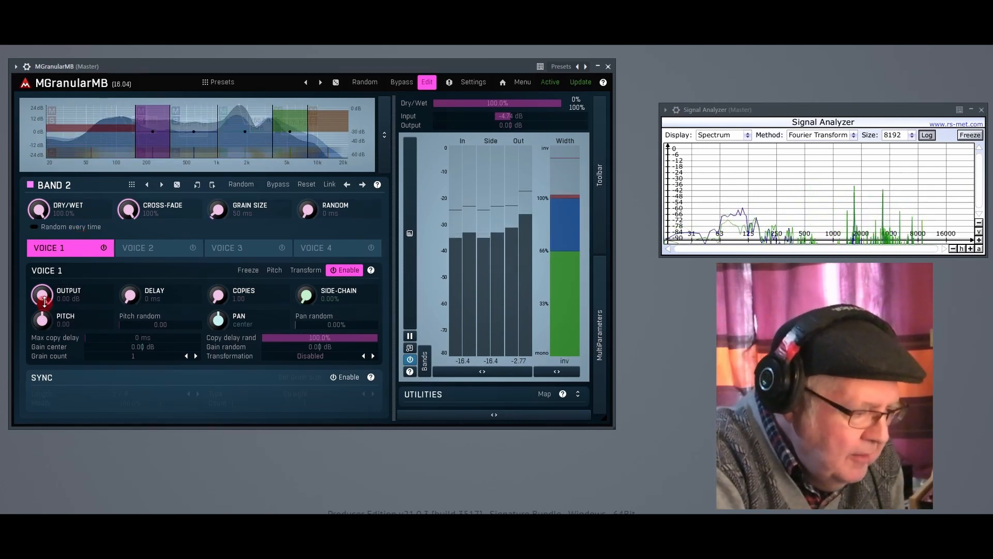
pyautogui.moveTo(42, 323)
pyautogui.mouseDown()
pyautogui.moveTo(41, 298)
pyautogui.moveTo(40, 322)
pyautogui.mouseUp()
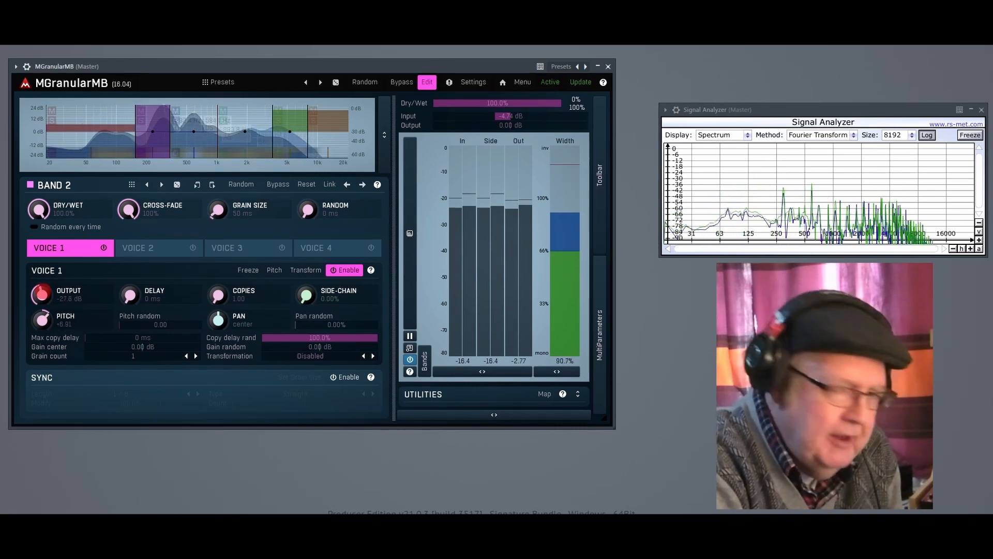
pyautogui.moveTo(43, 289); pyautogui.dragTo(43, 300)
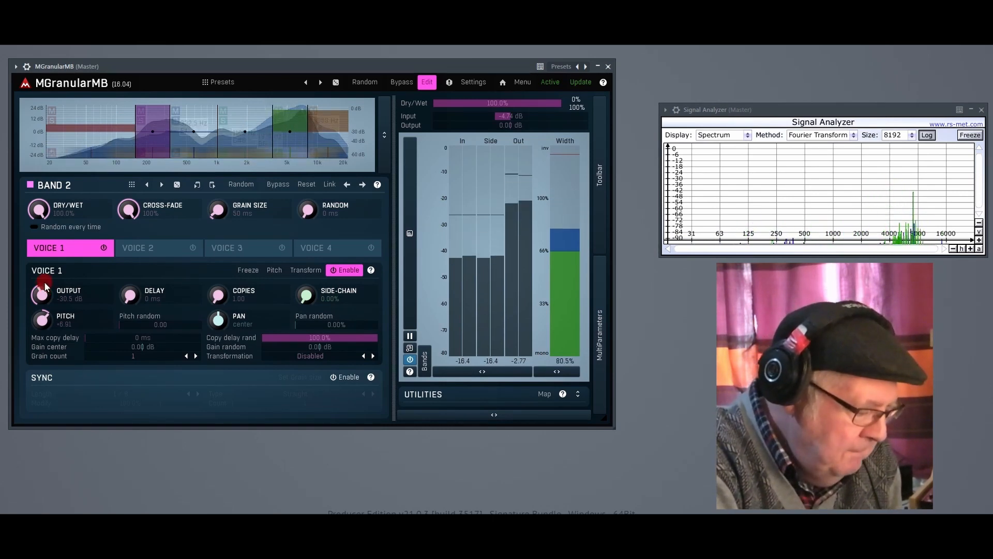
# Enable voice 2 in band 2
pyautogui.click(168, 251)
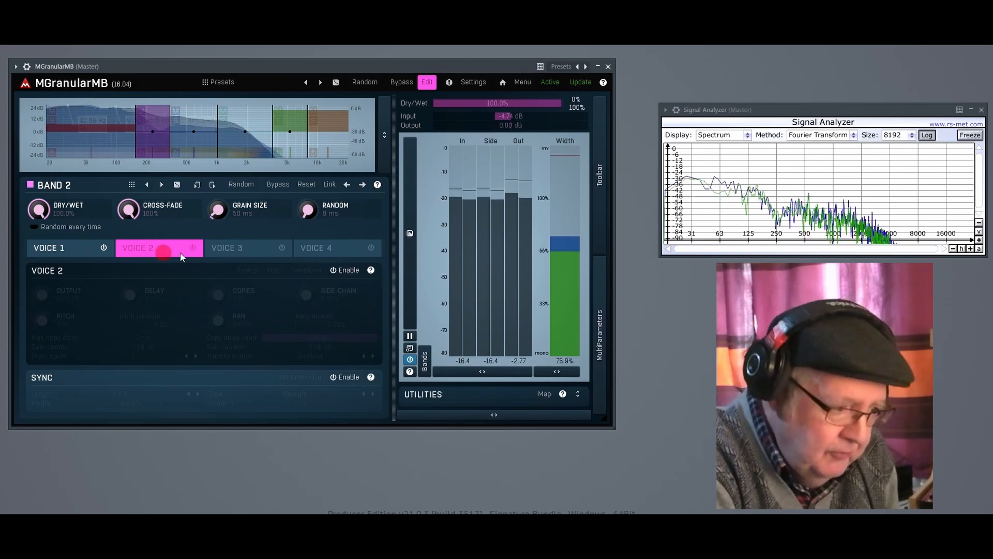
pyautogui.click(197, 250)
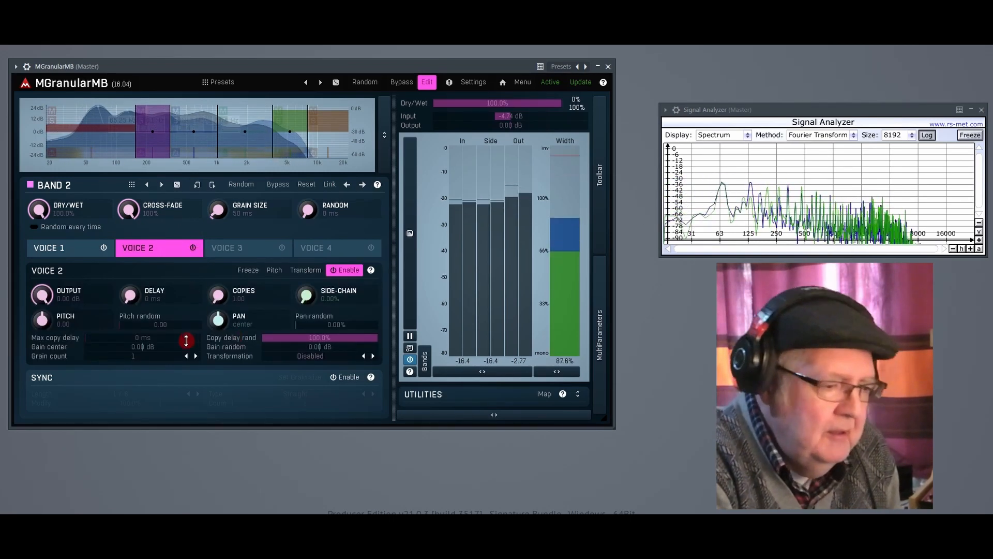
pyautogui.click(167, 129)
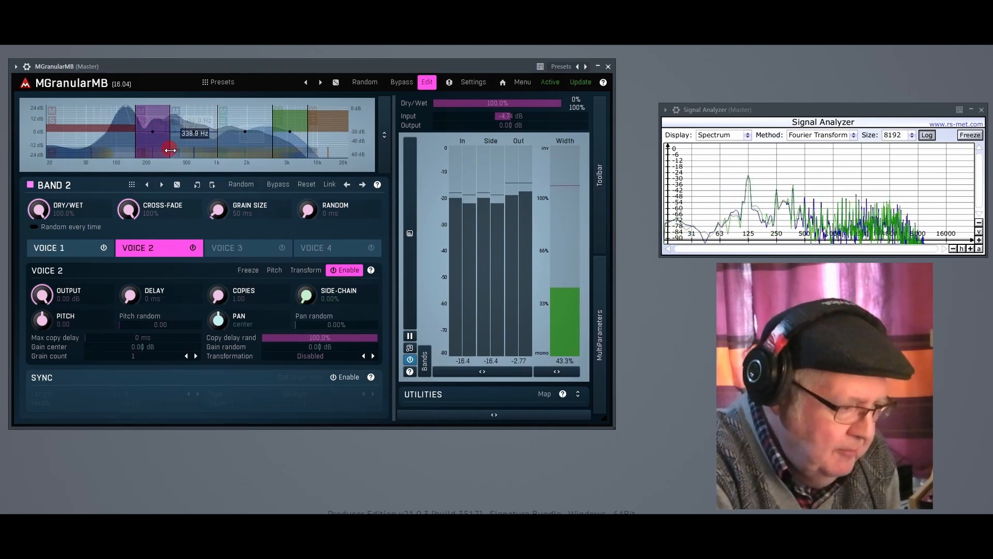
pyautogui.click(89, 120)
pyautogui.click(176, 288)
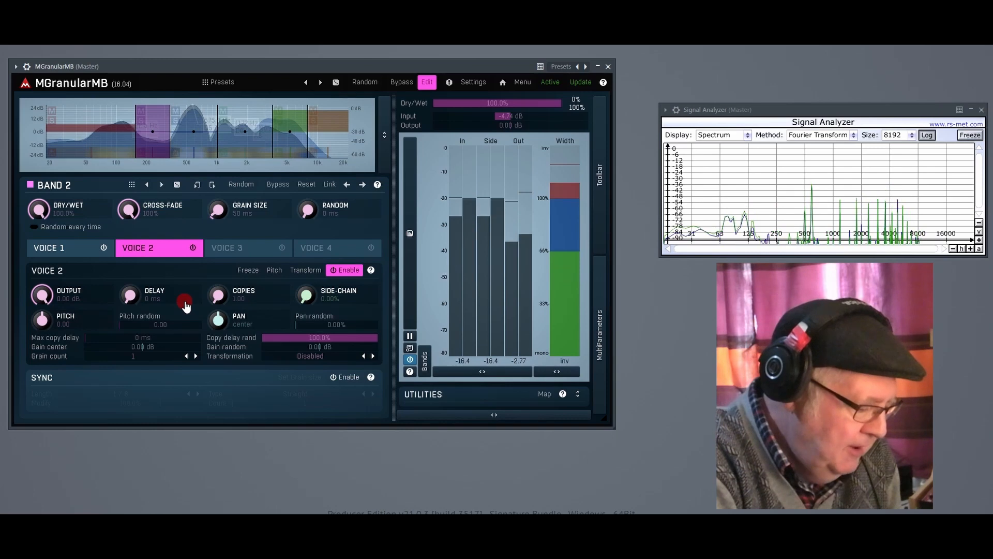
# Set band 2's voice 2 to about 6.02 copies and a pitch random of about +18.05, with its pitch at 0.00
pyautogui.moveTo(41, 317); pyautogui.dragTo(43, 334)
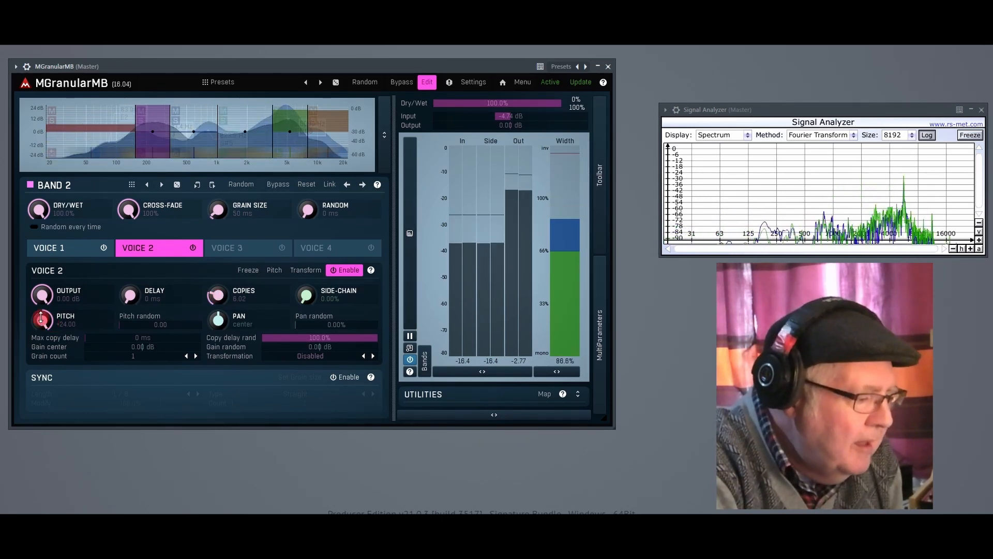
pyautogui.moveTo(42, 318); pyautogui.dragTo(42, 362)
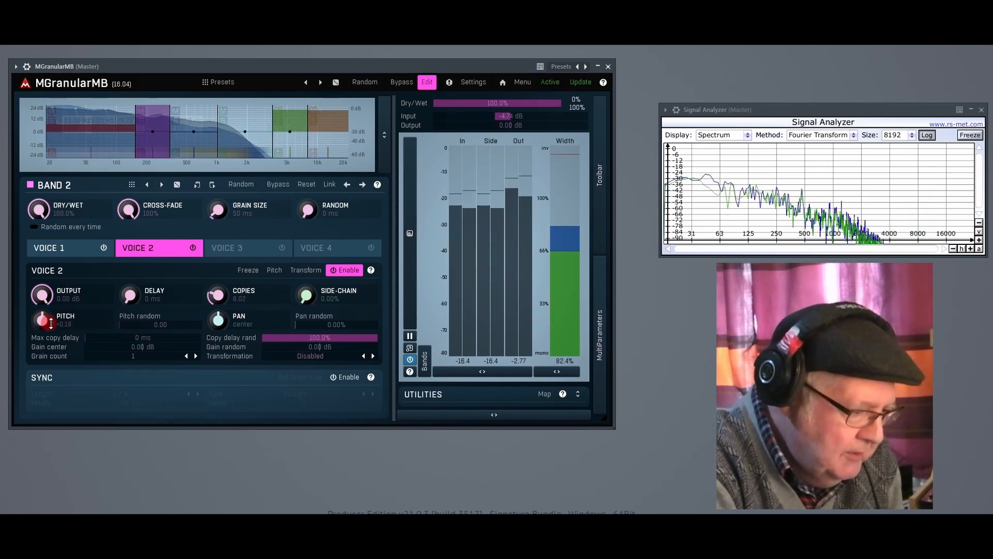
pyautogui.click(68, 326)
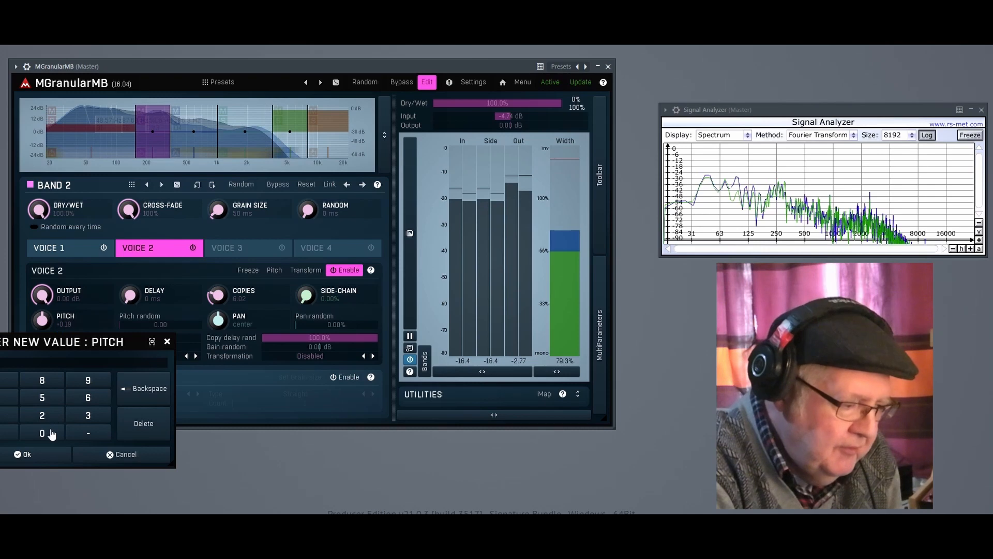
pyautogui.click(42, 456)
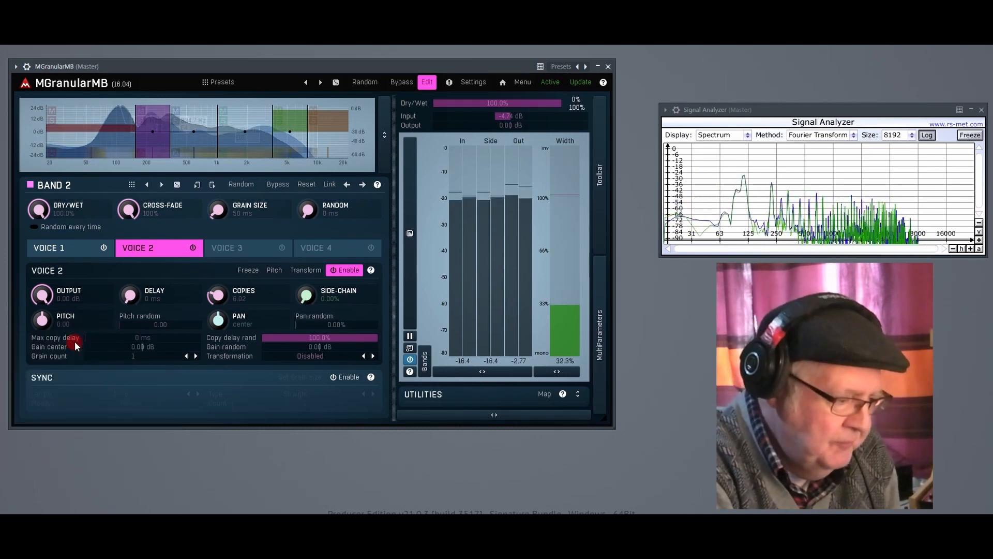
pyautogui.click(152, 324)
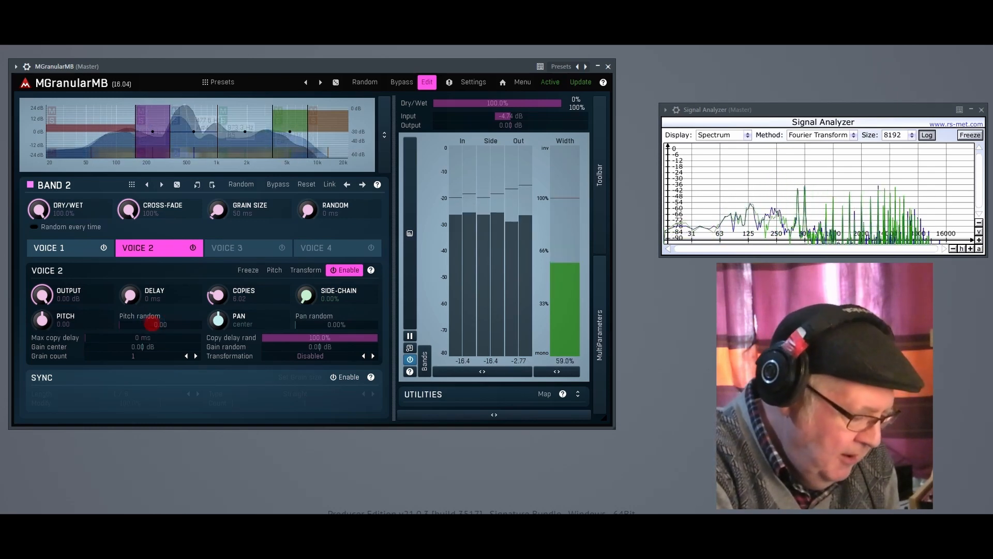
pyautogui.moveTo(152, 323); pyautogui.dragTo(184, 324)
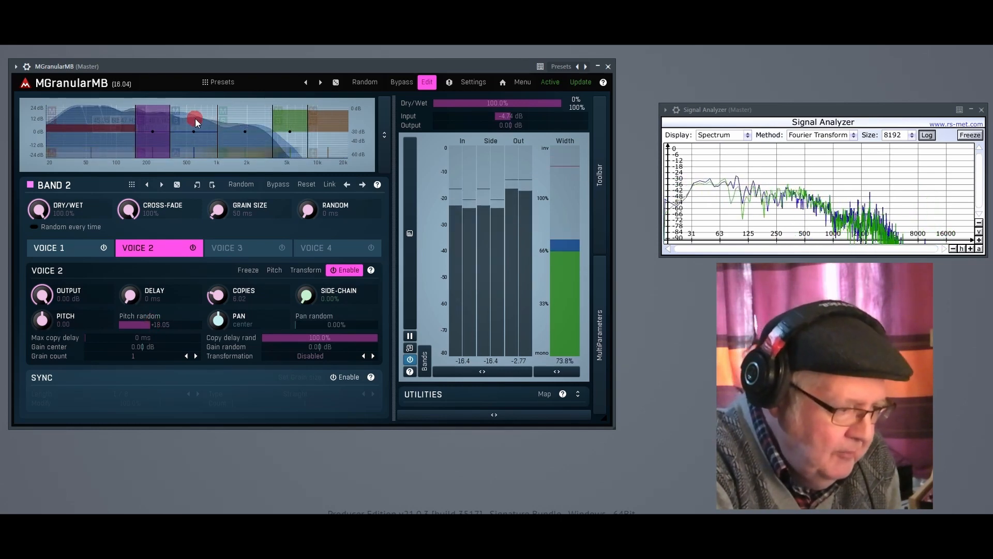
# Select band 3 and enable its voice 2
pyautogui.click(61, 127)
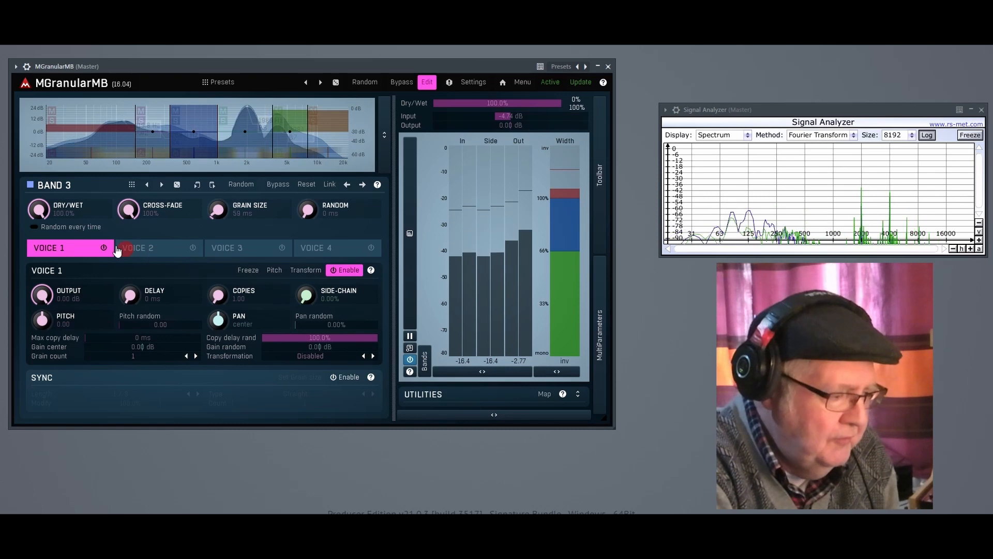
pyautogui.click(188, 247)
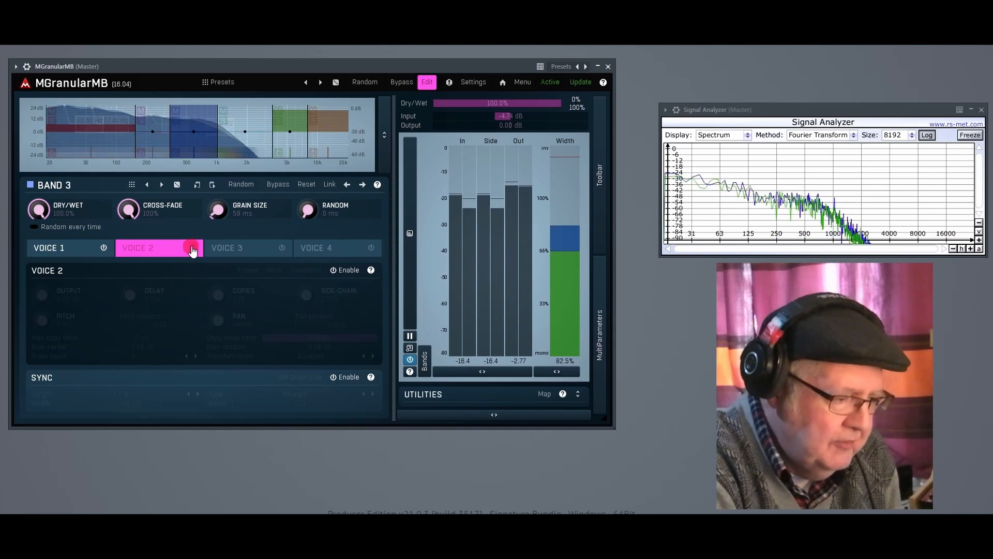
pyautogui.click(194, 248)
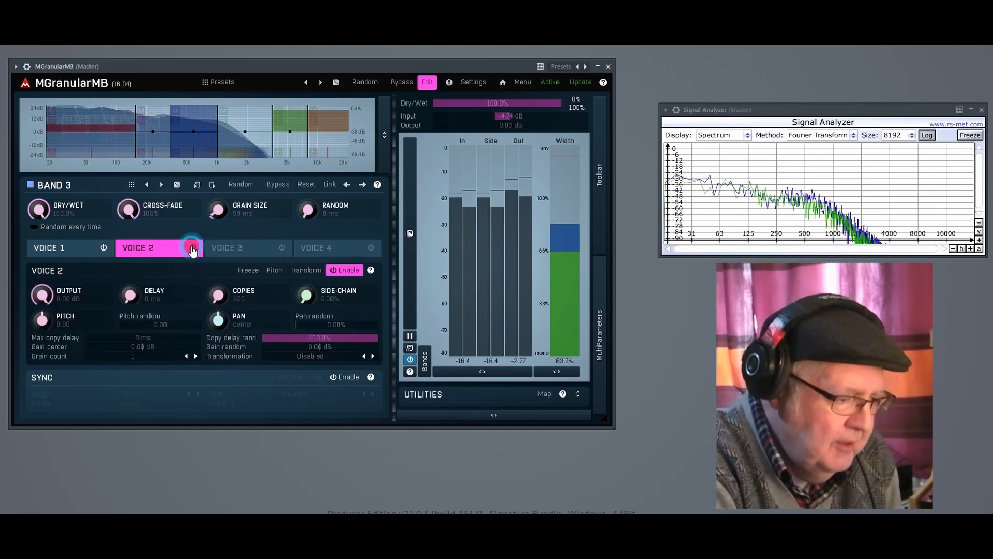
# Set the pitch of band 3's voice 1 to +24.00 and its copies to about 6.24, and return to voice 2
pyautogui.click(94, 248)
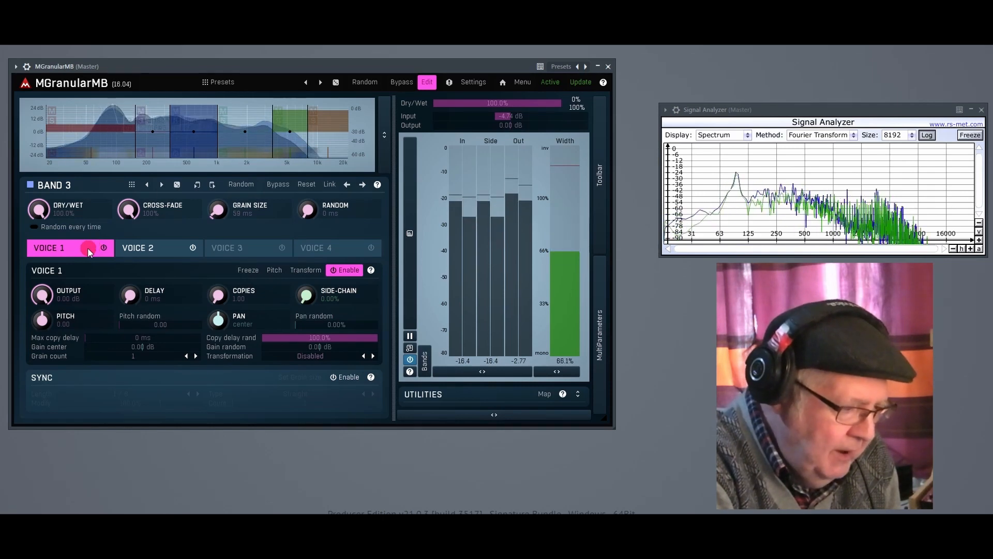
pyautogui.click(42, 319)
pyautogui.moveTo(43, 319)
pyautogui.mouseDown()
pyautogui.moveTo(54, 322)
pyautogui.moveTo(55, 306)
pyautogui.mouseUp()
pyautogui.click(217, 295)
pyautogui.moveTo(217, 295); pyautogui.dragTo(217, 278)
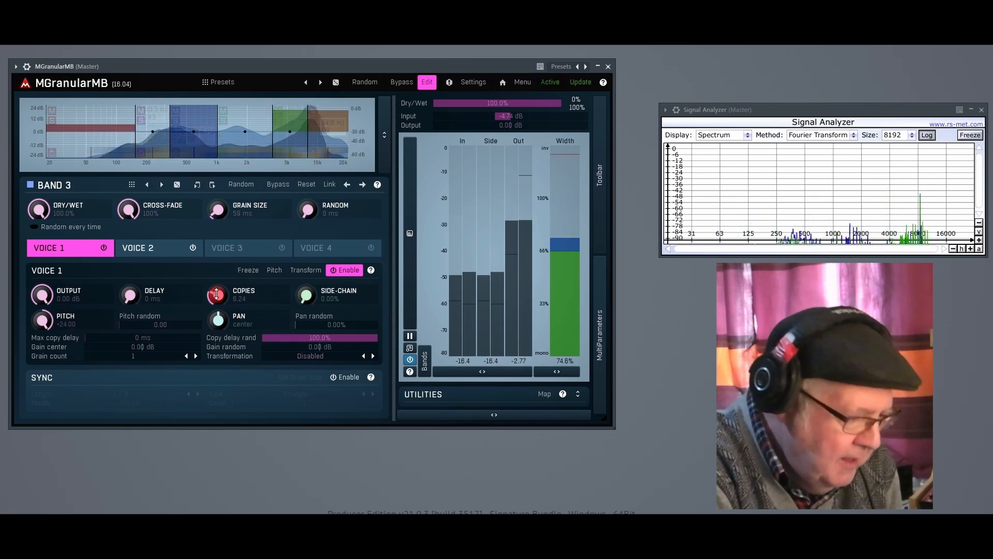
pyautogui.click(193, 247)
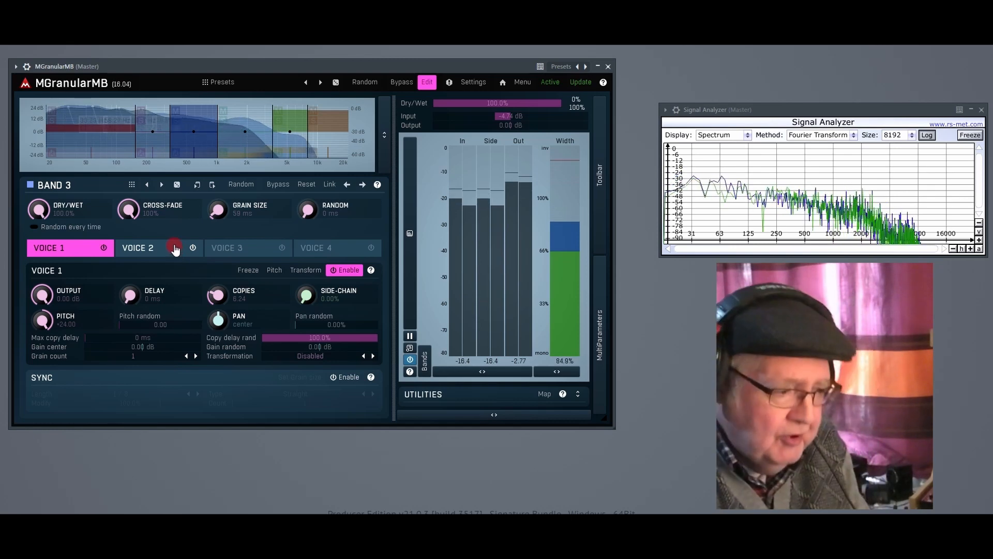
pyautogui.click(175, 248)
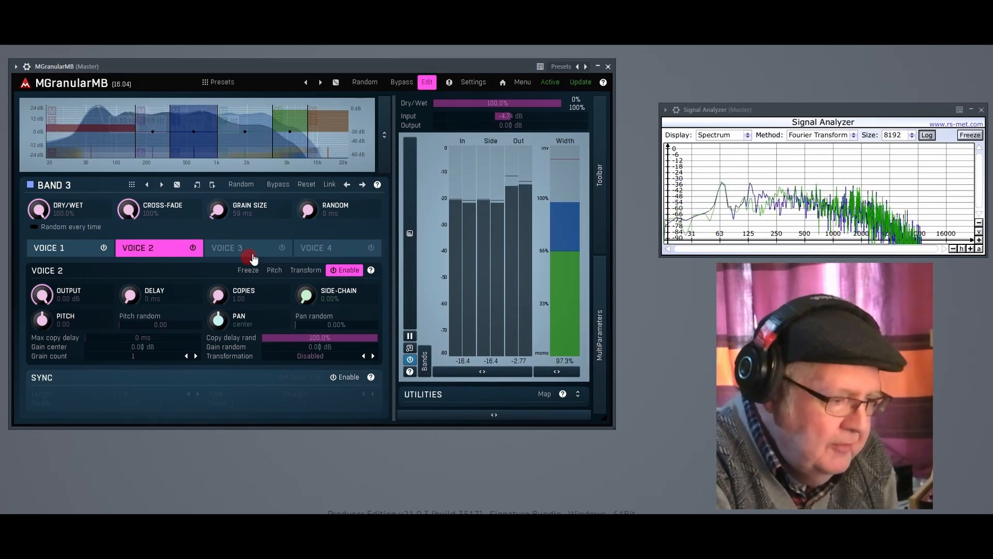
# Select band 4 and raise the copies of its voice 1 to 20.00
pyautogui.click(252, 129)
pyautogui.click(220, 124)
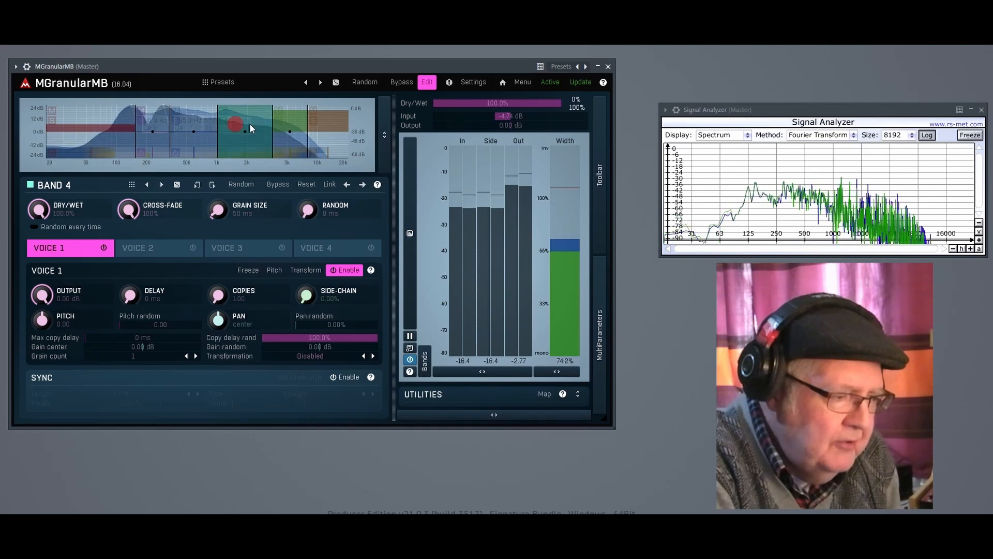
pyautogui.click(273, 119)
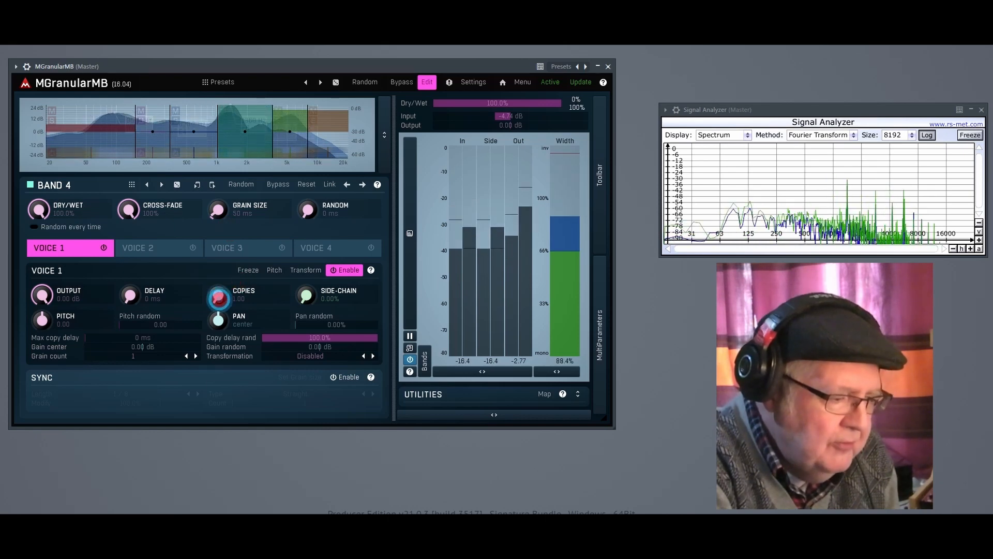
pyautogui.click(218, 294)
pyautogui.moveTo(219, 297); pyautogui.dragTo(219, 294)
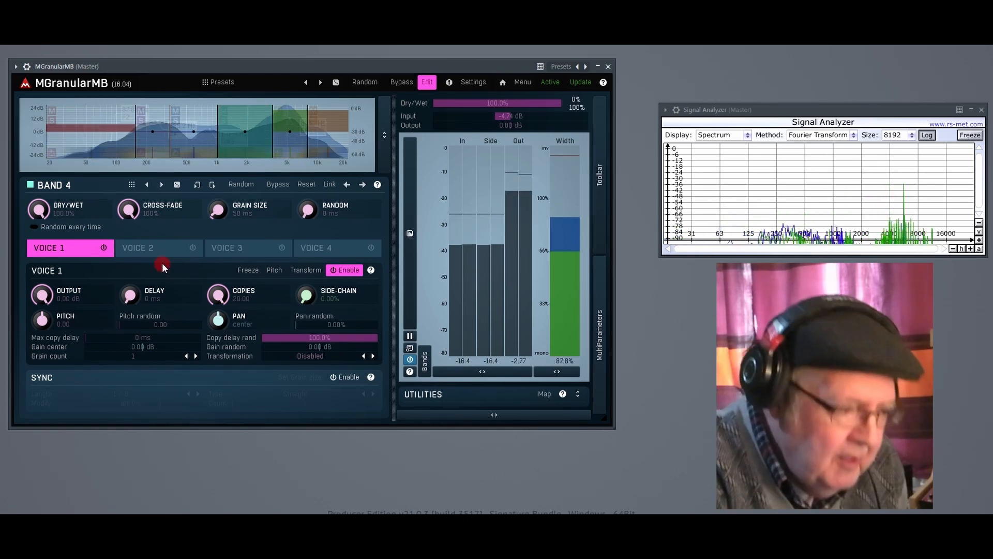
# Turn on Freeze for band 4's voice 1 and check whether voice 2 is in use
pyautogui.click(242, 117)
pyautogui.moveTo(243, 120); pyautogui.dragTo(247, 133)
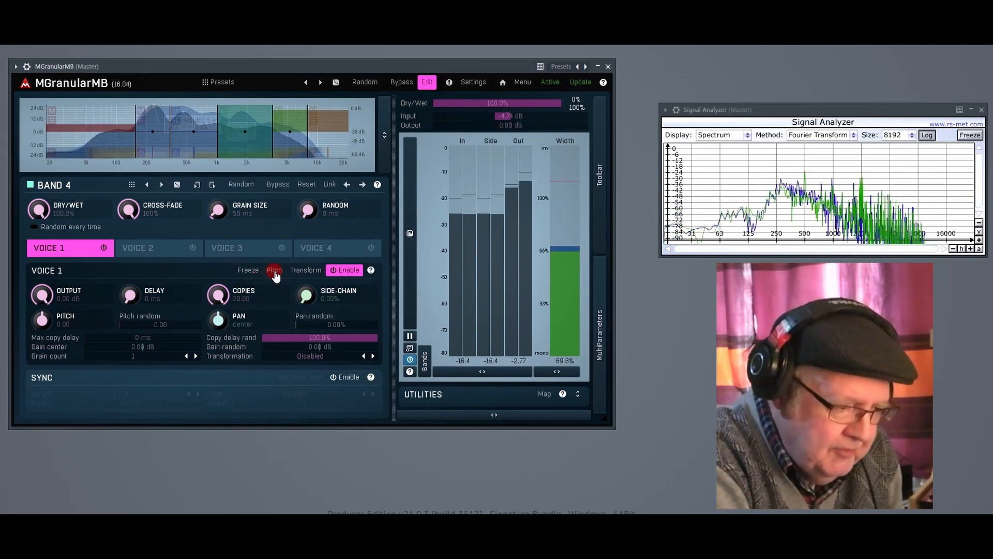
pyautogui.click(248, 271)
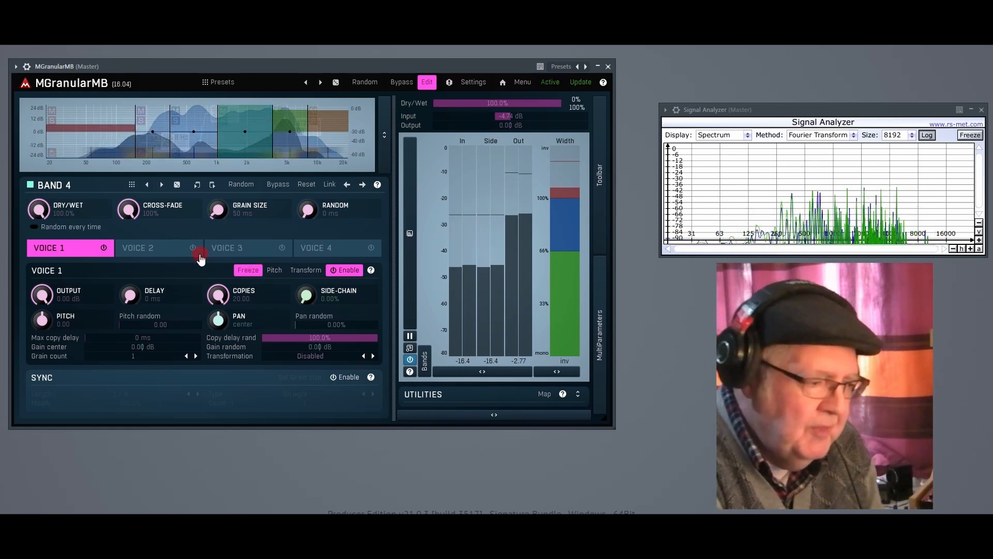
pyautogui.click(171, 248)
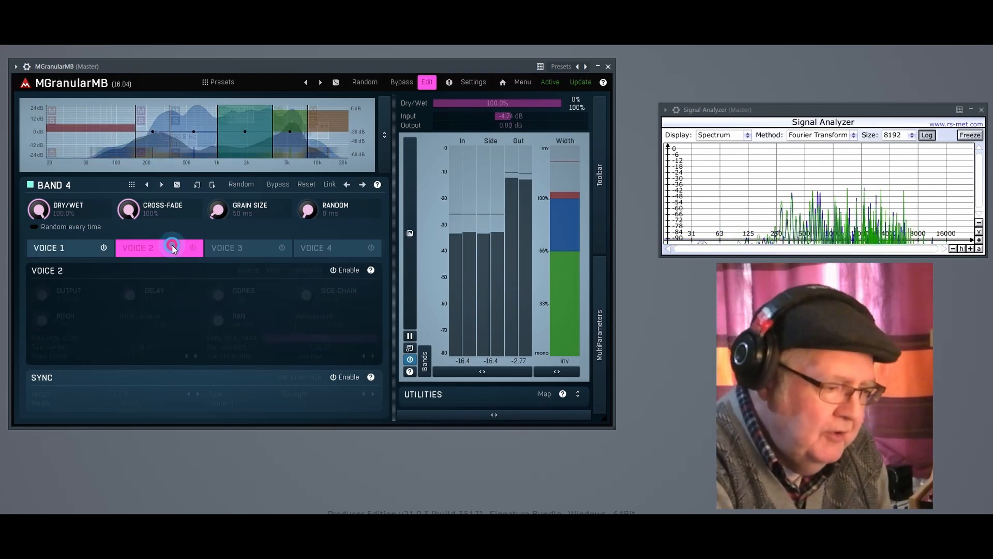
pyautogui.click(89, 252)
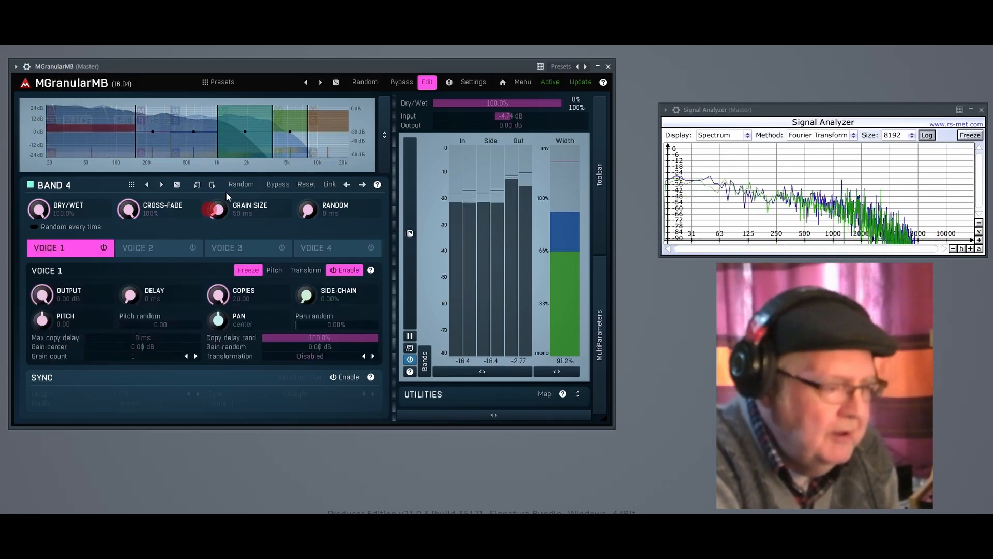
# Turn on Freeze for both voice 2 and voice 1 of band 3
pyautogui.click(190, 123)
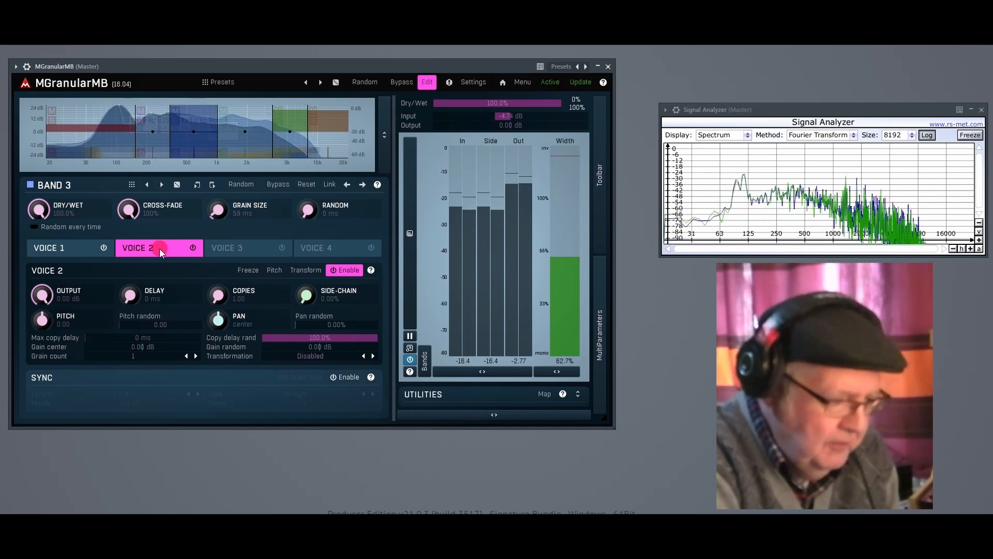
pyautogui.click(252, 271)
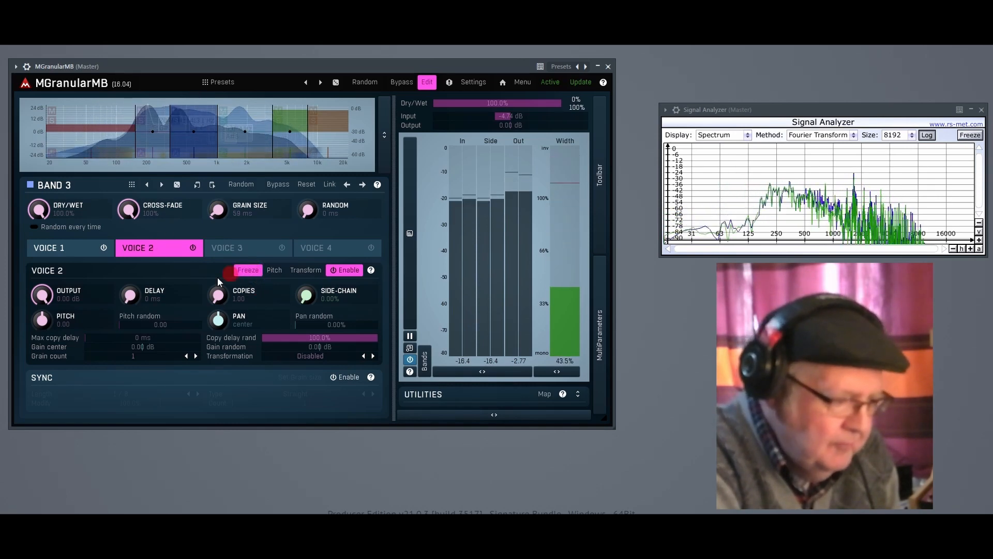
pyautogui.click(96, 252)
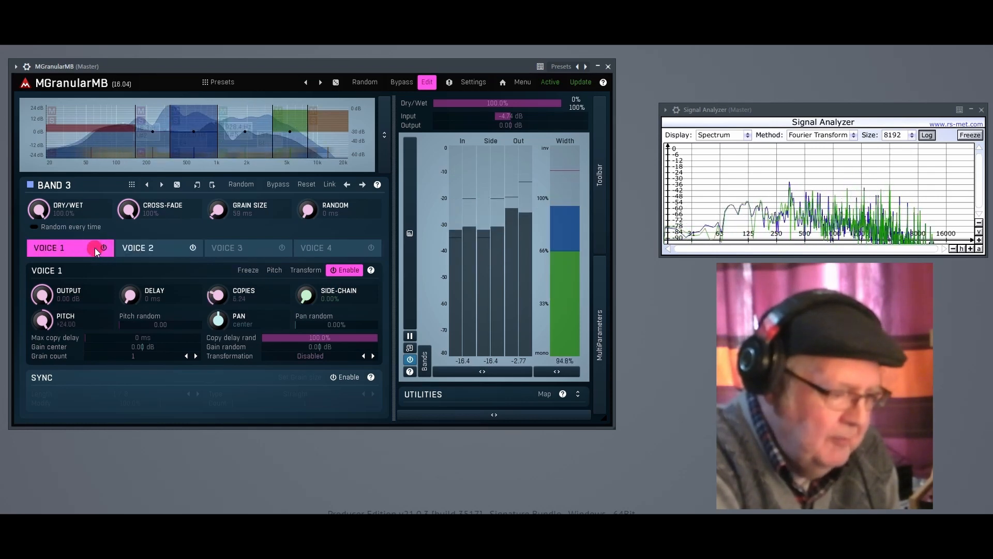
pyautogui.click(254, 270)
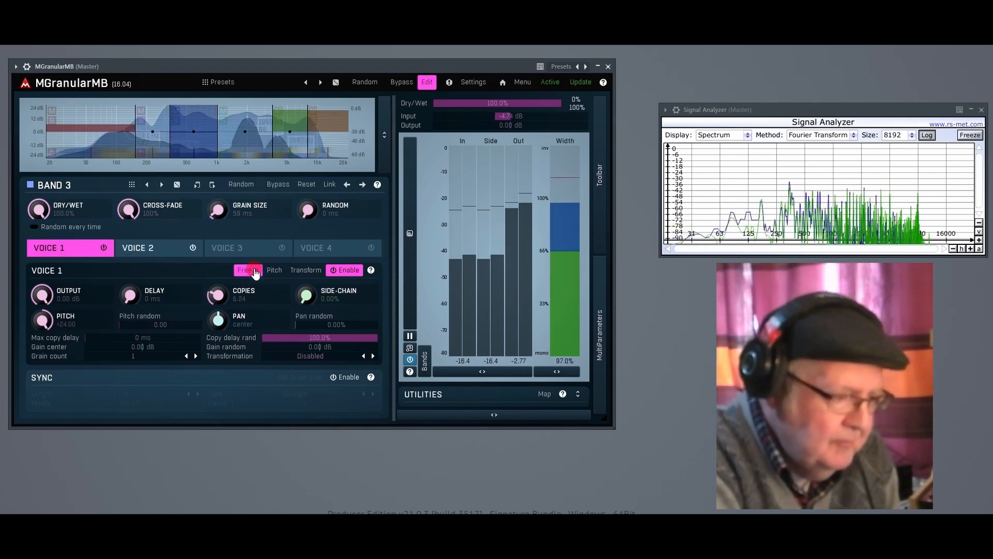
# Turn on Freeze for band 2's voice 2 and check the Freeze state of band 3's two voices
pyautogui.click(157, 120)
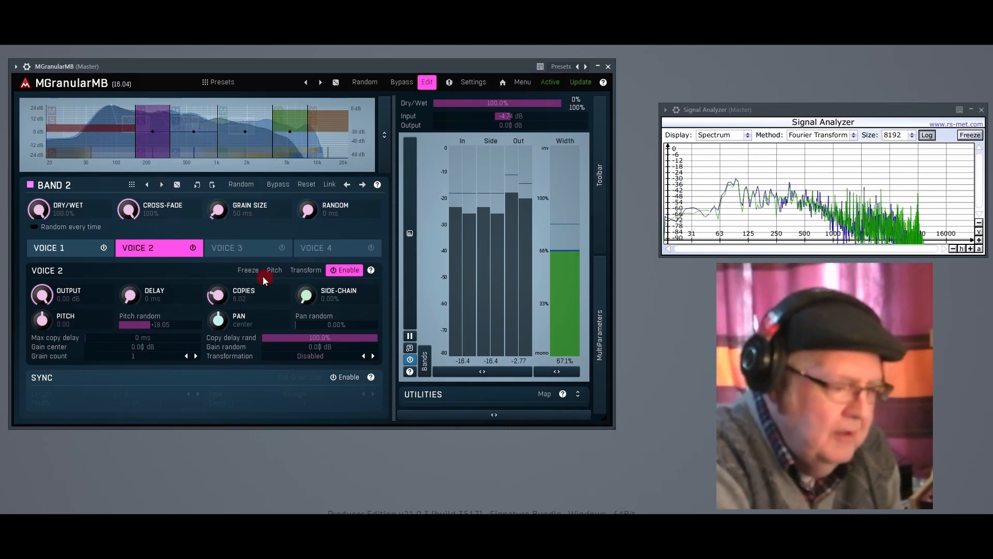
pyautogui.click(91, 250)
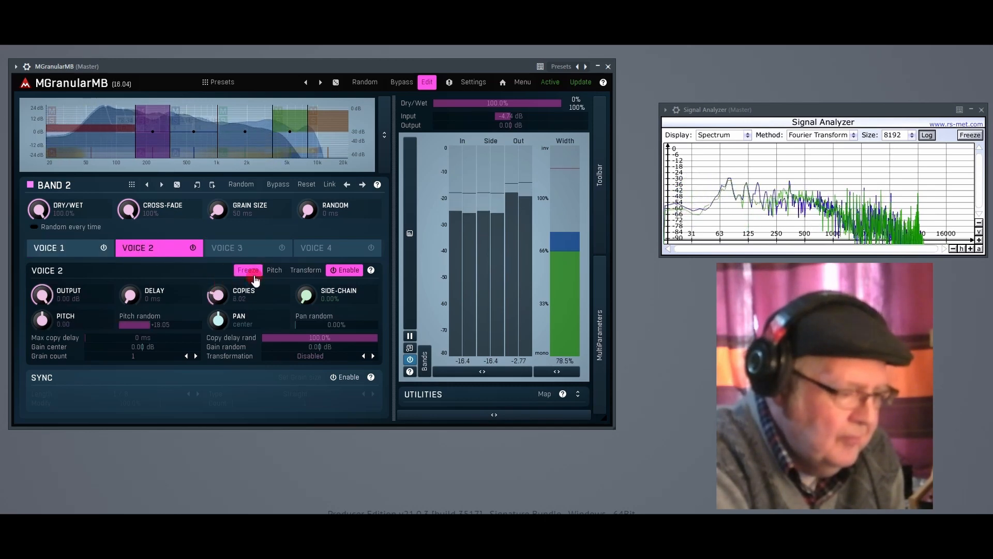
pyautogui.click(187, 123)
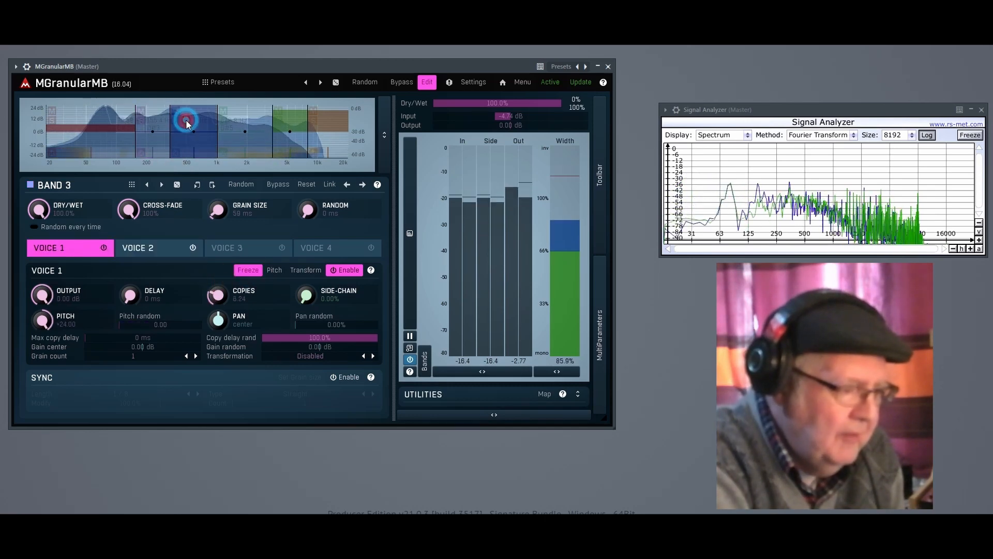
pyautogui.click(147, 246)
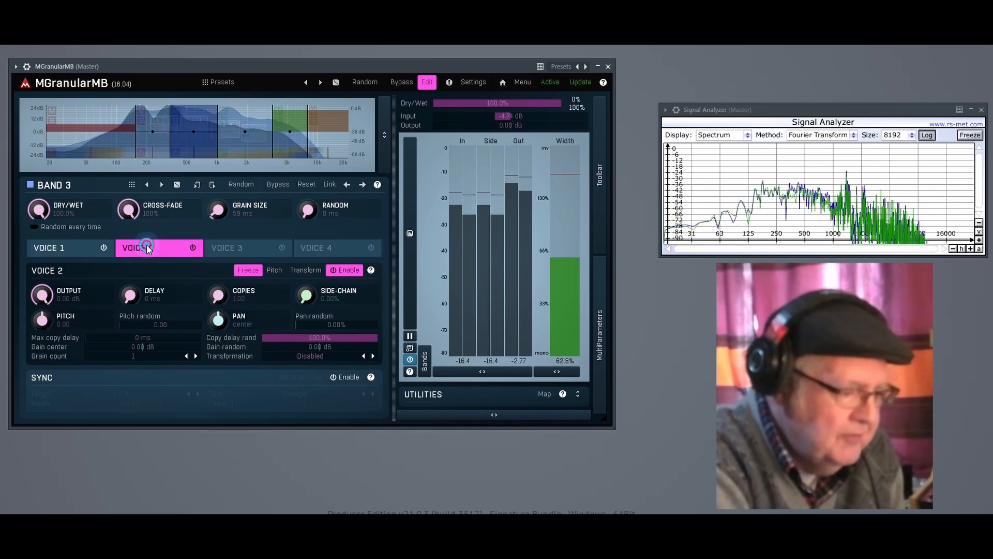
# Turn off Freeze for band 3's voice 2 and for band 4's voice 1
pyautogui.click(252, 271)
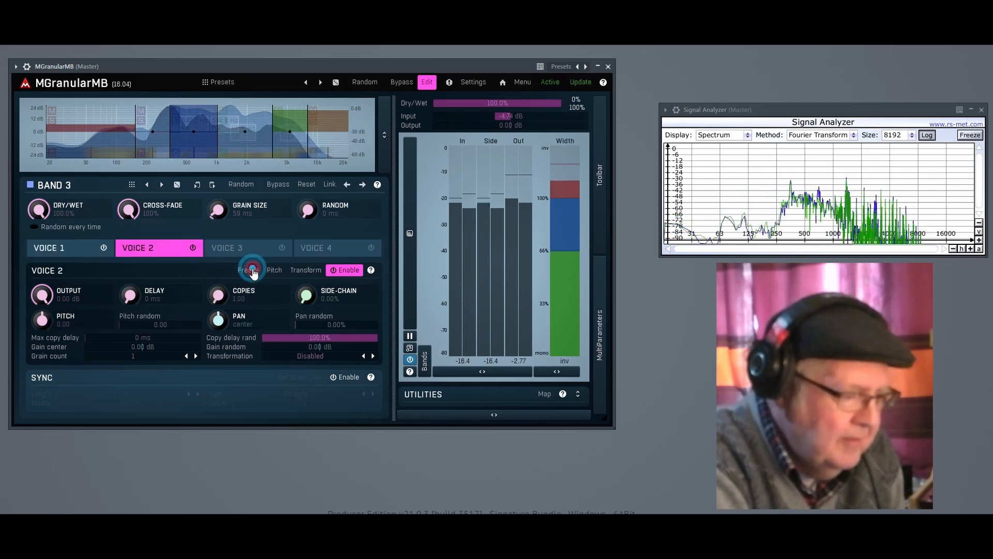
pyautogui.click(259, 111)
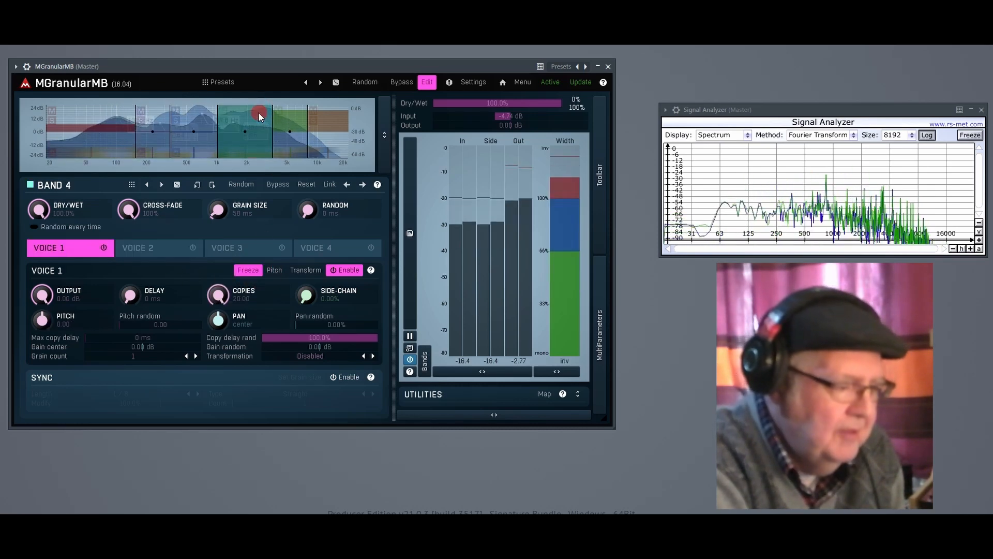
pyautogui.click(252, 271)
pyautogui.click(252, 271)
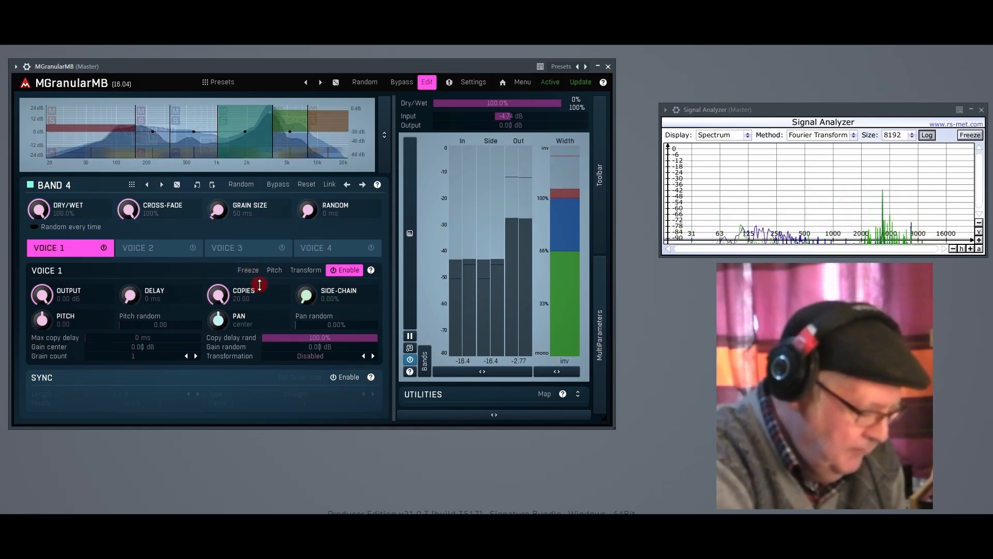
# Isolate band 3's voice 1 by soloing the band and disabling voice 2, and set voice 1's max copy delay to 157 ms
pyautogui.click(176, 124)
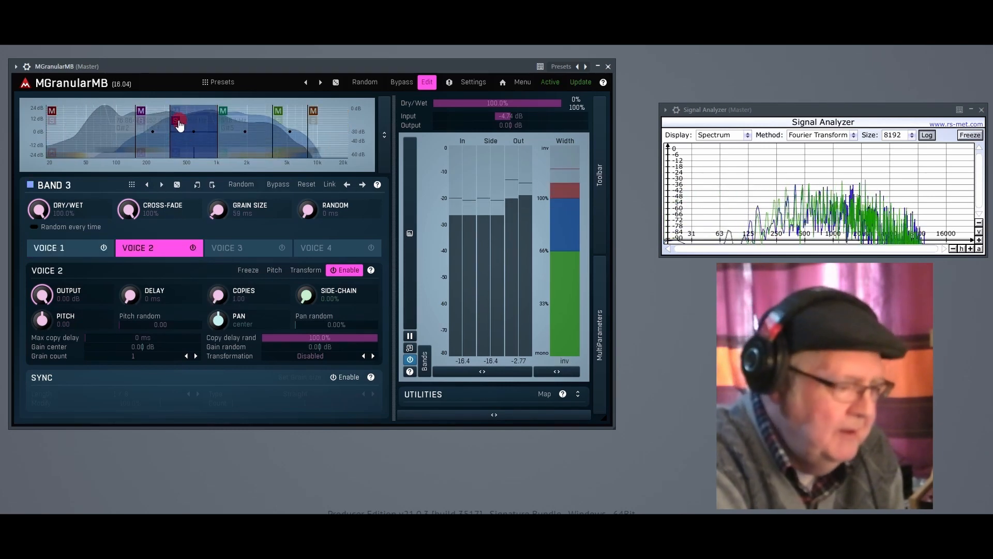
pyautogui.click(78, 247)
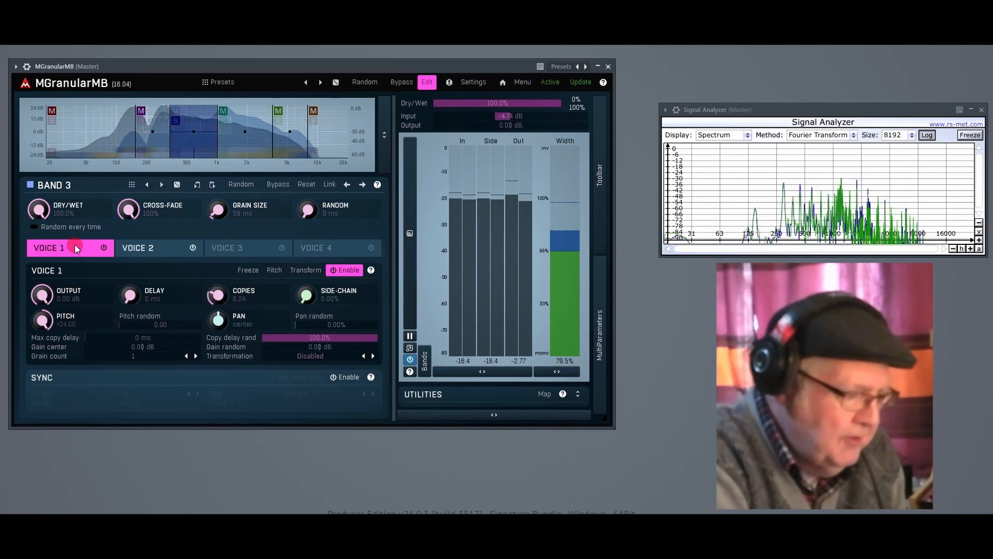
pyautogui.click(193, 248)
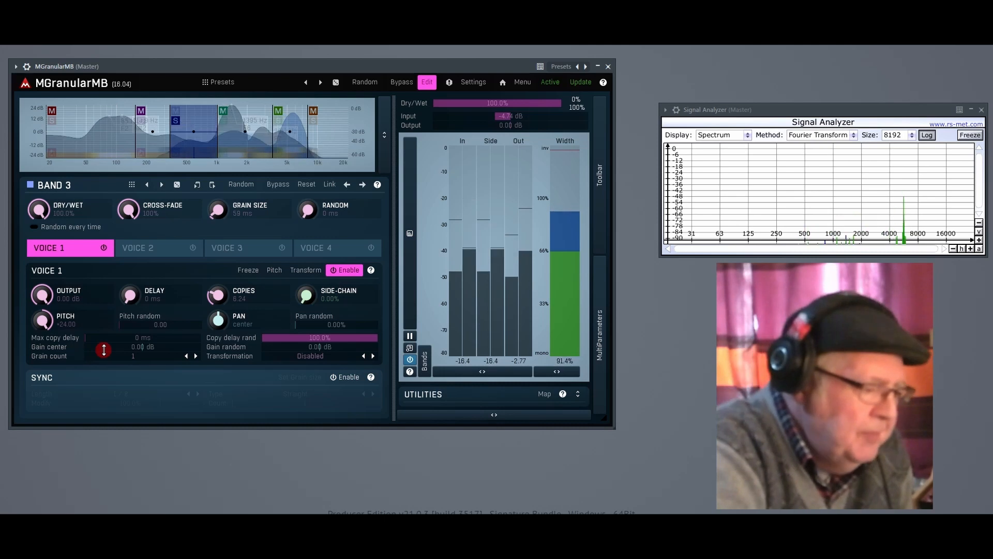
pyautogui.moveTo(148, 337); pyautogui.dragTo(153, 336)
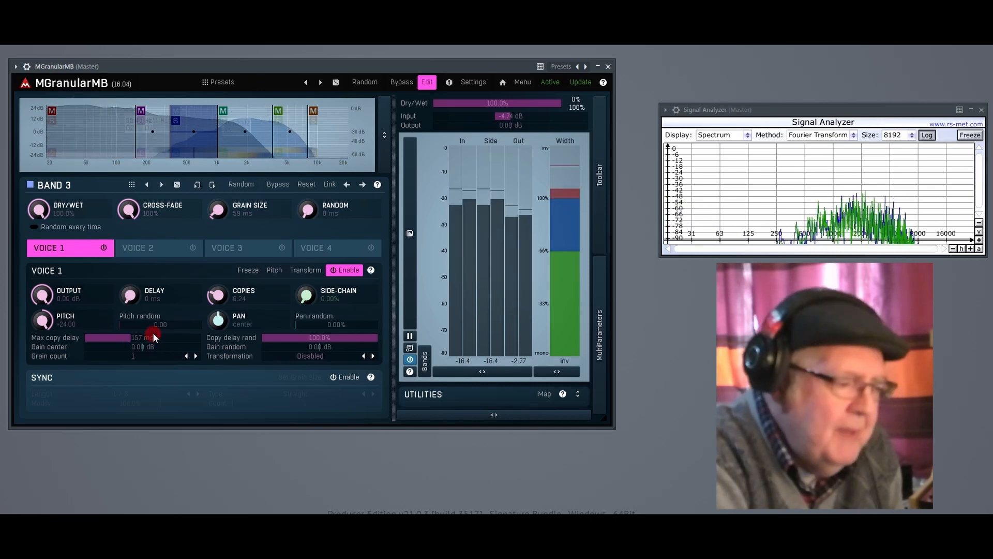